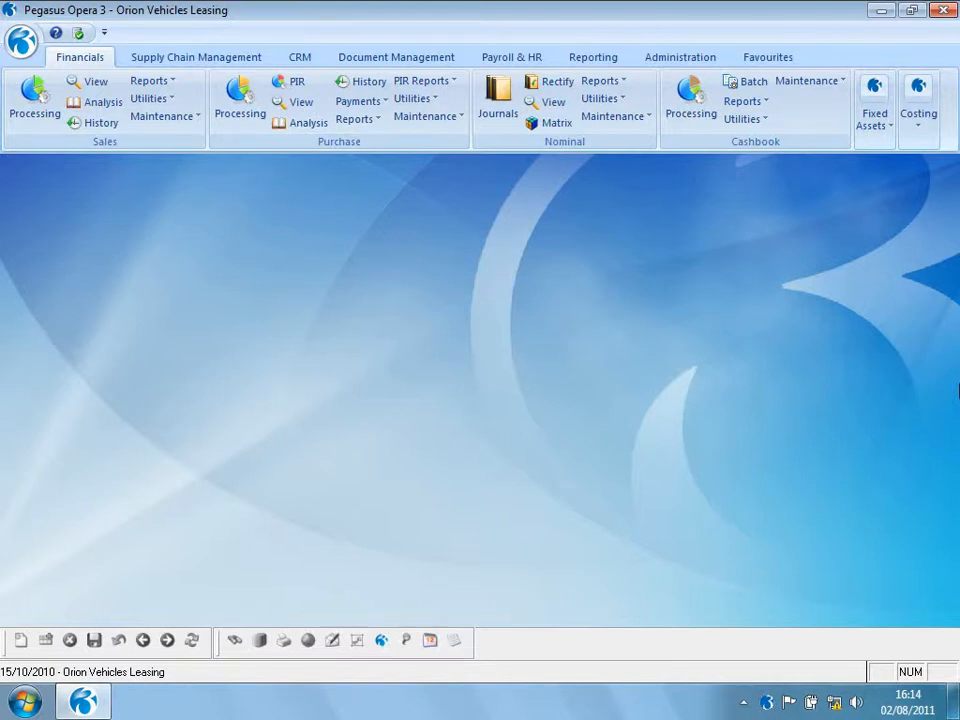
- Open the company profile of Orion Vehicles Leasing and view its Options settings
left_click(692, 58)
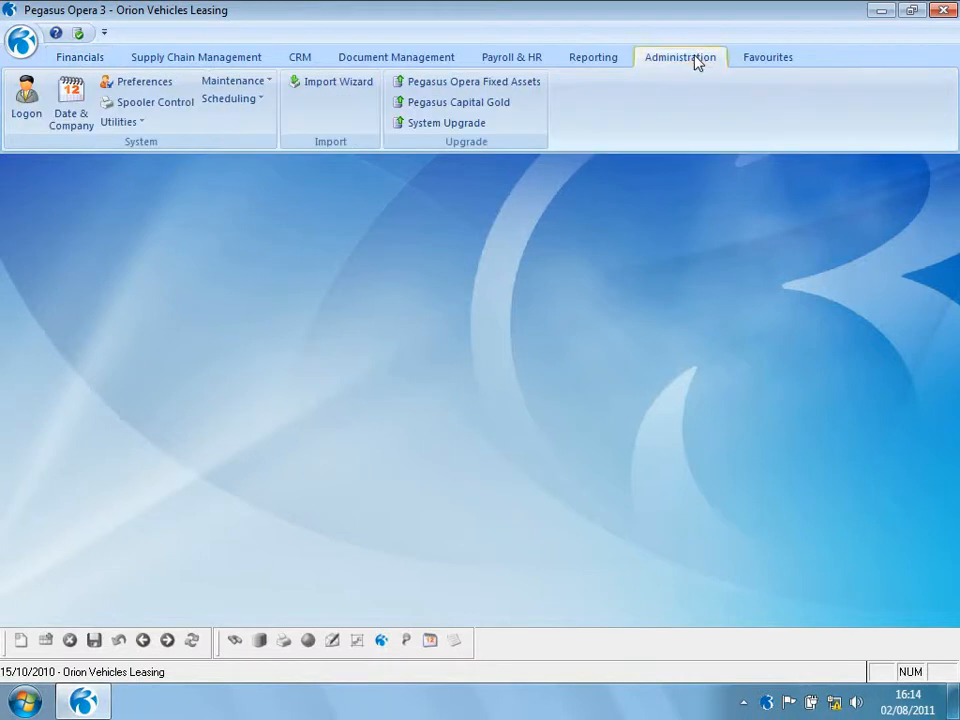
left_click(249, 84)
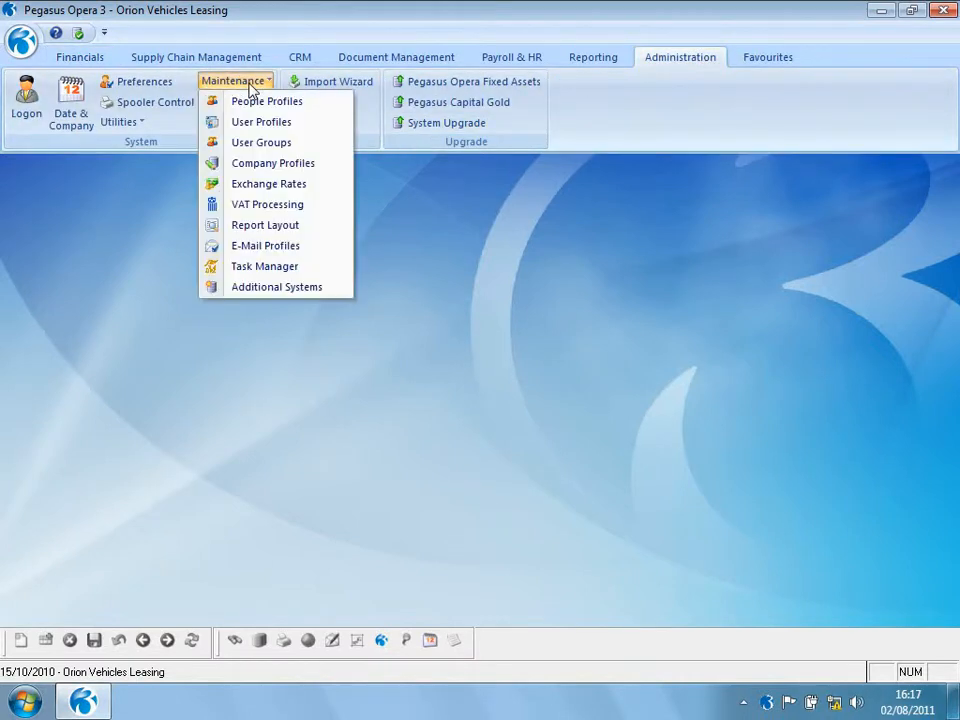
left_click(243, 163)
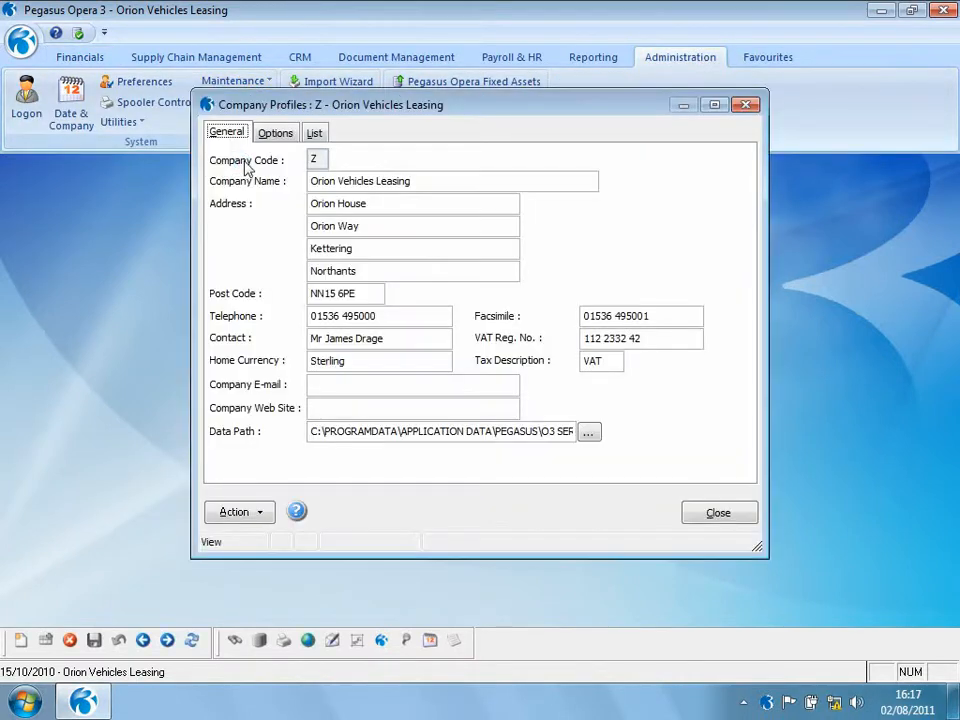
left_click(269, 138)
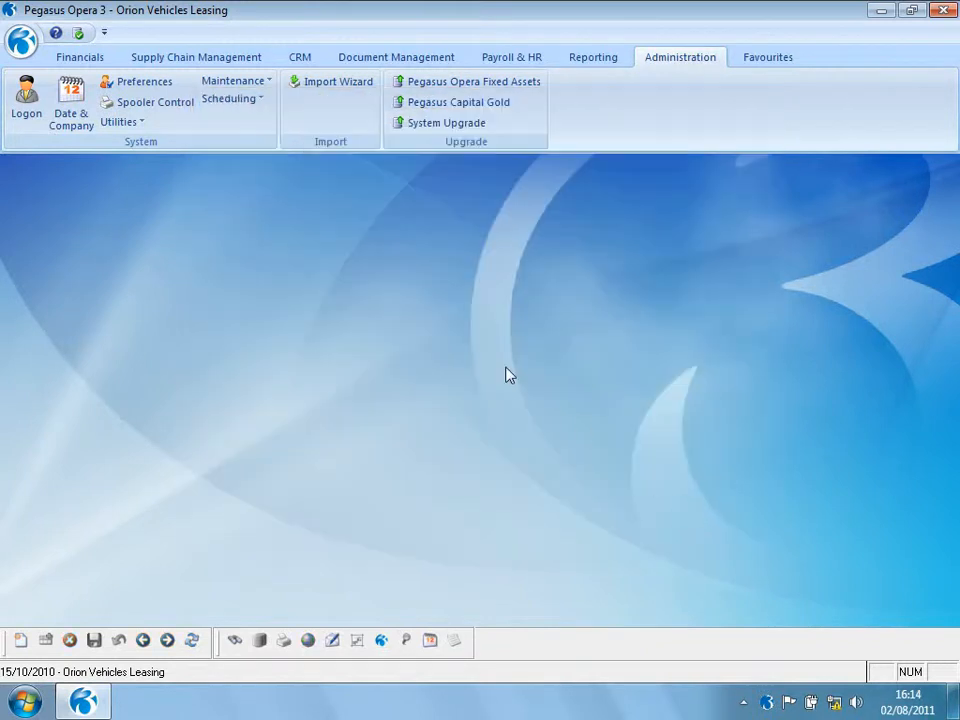
- Open the Nominal ledger's Financial Calendar and review the 2010 periods and the list of available years
left_click(91, 62)
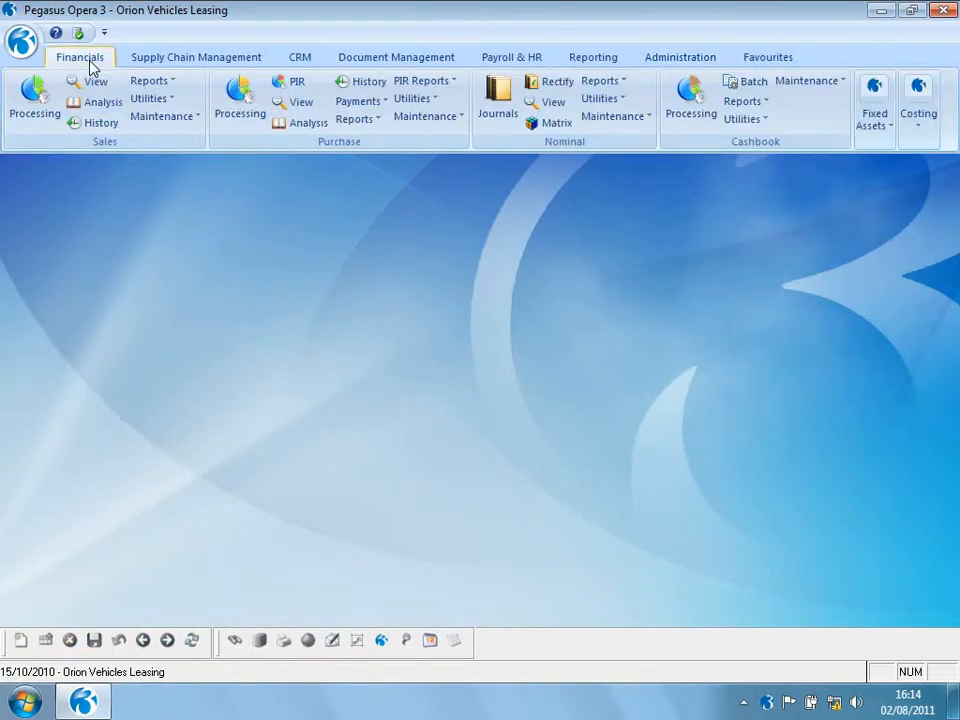
left_click(604, 98)
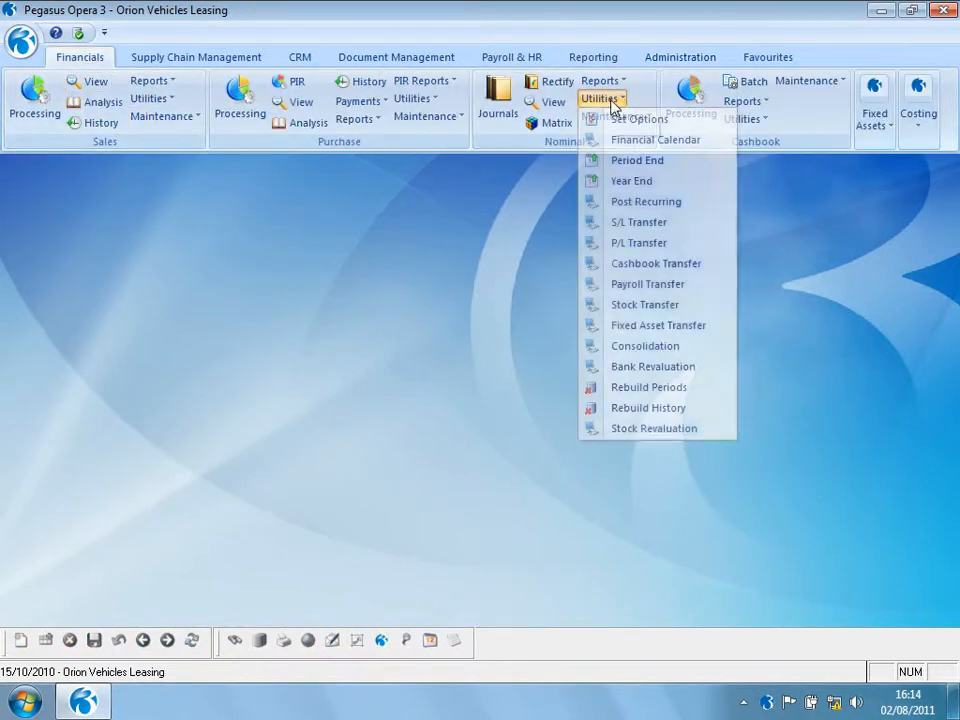
left_click(625, 141)
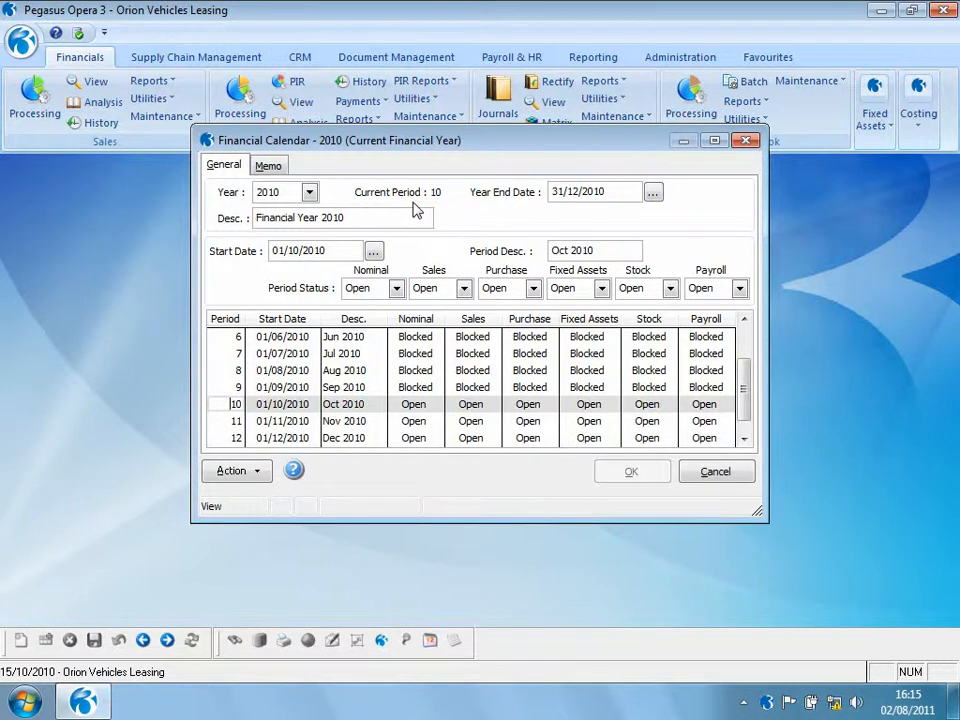
left_click_drag(745, 390, 746, 343)
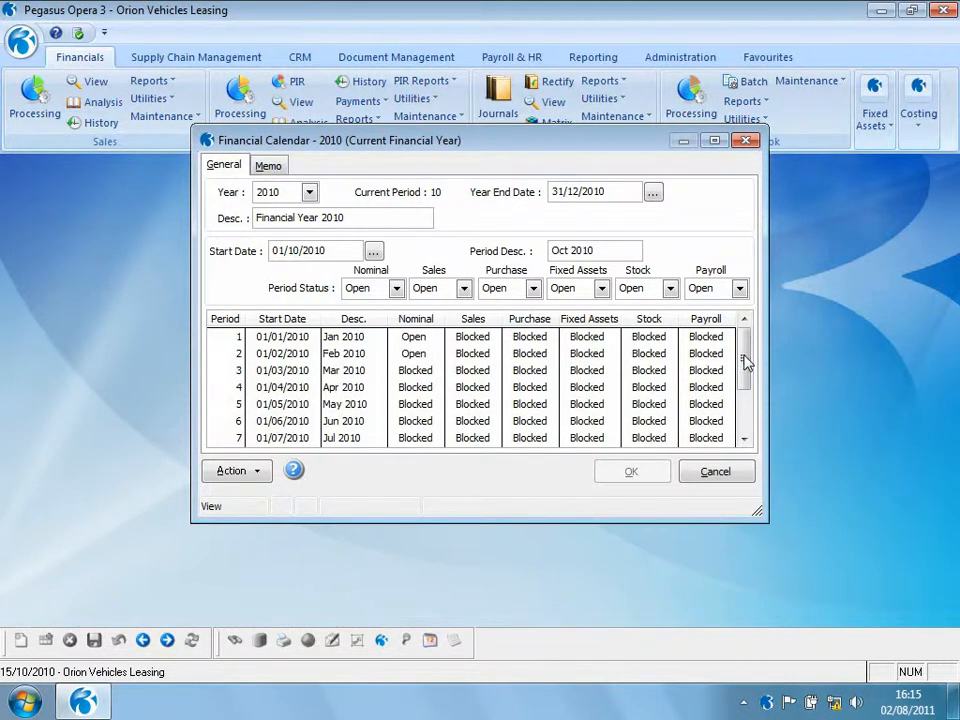
left_click(745, 415)
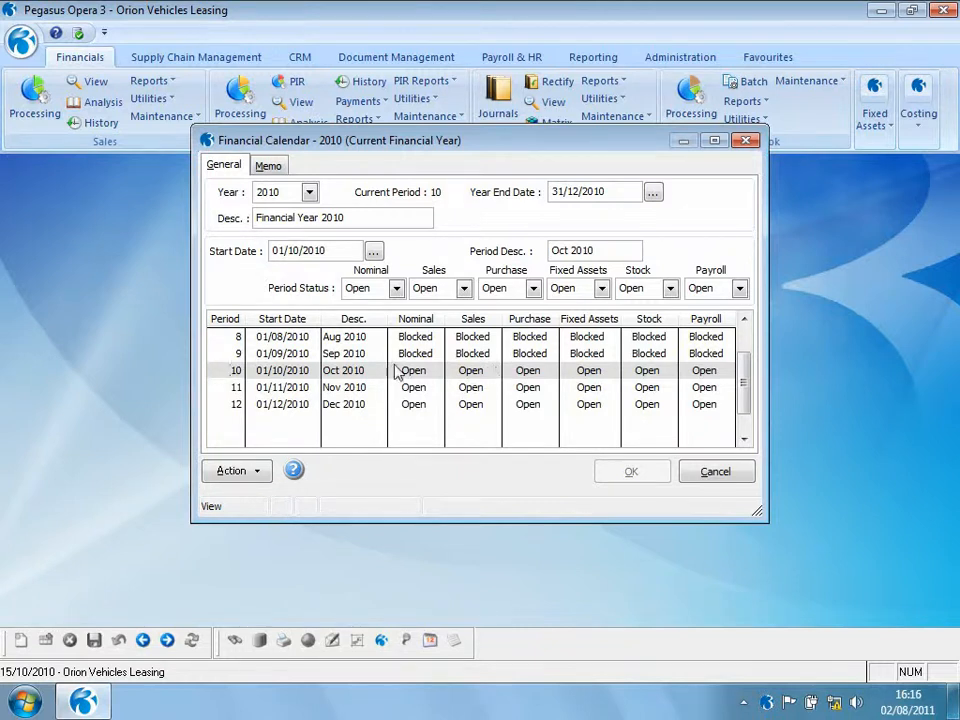
left_click(310, 192)
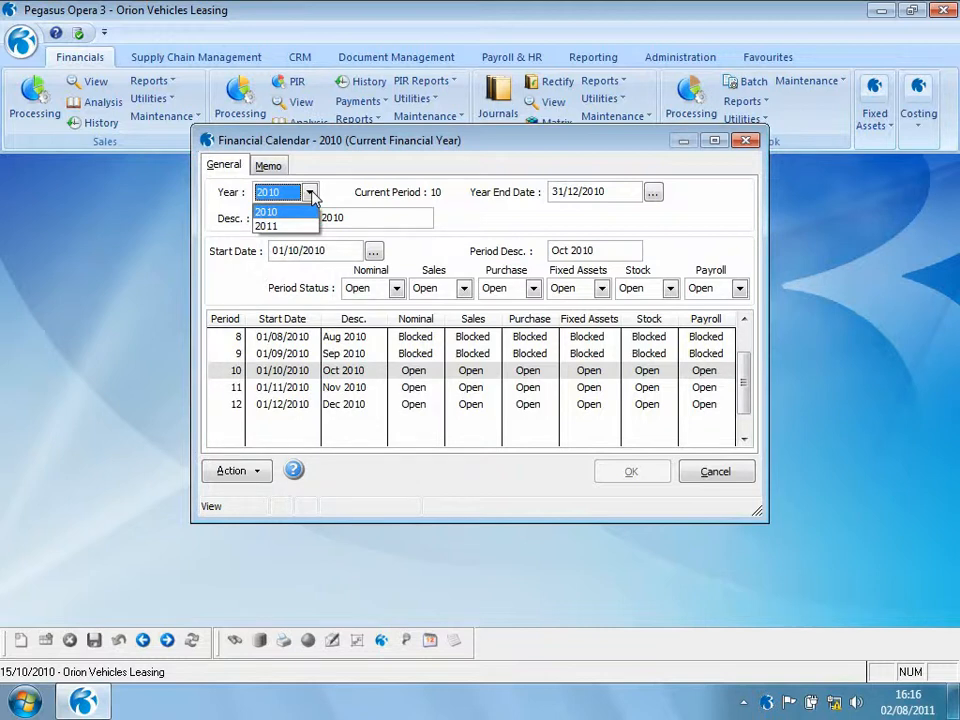
- Create the previous financial year 2009 with model year None, 12 periods and a first period start date of 01/01/2009
left_click(249, 472)
left_click(249, 472)
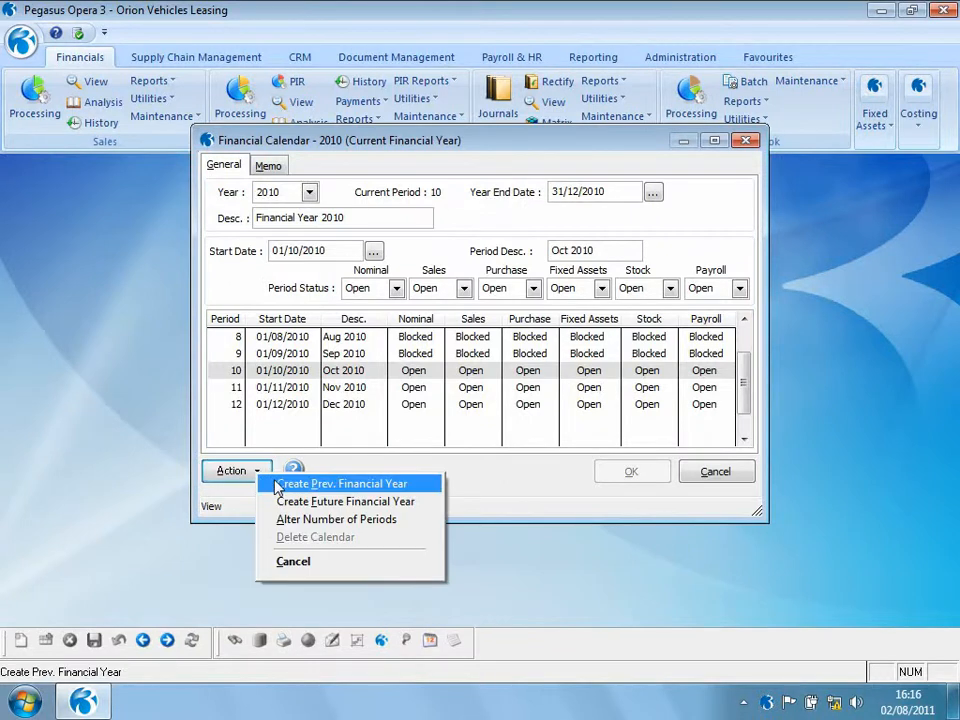
left_click(326, 486)
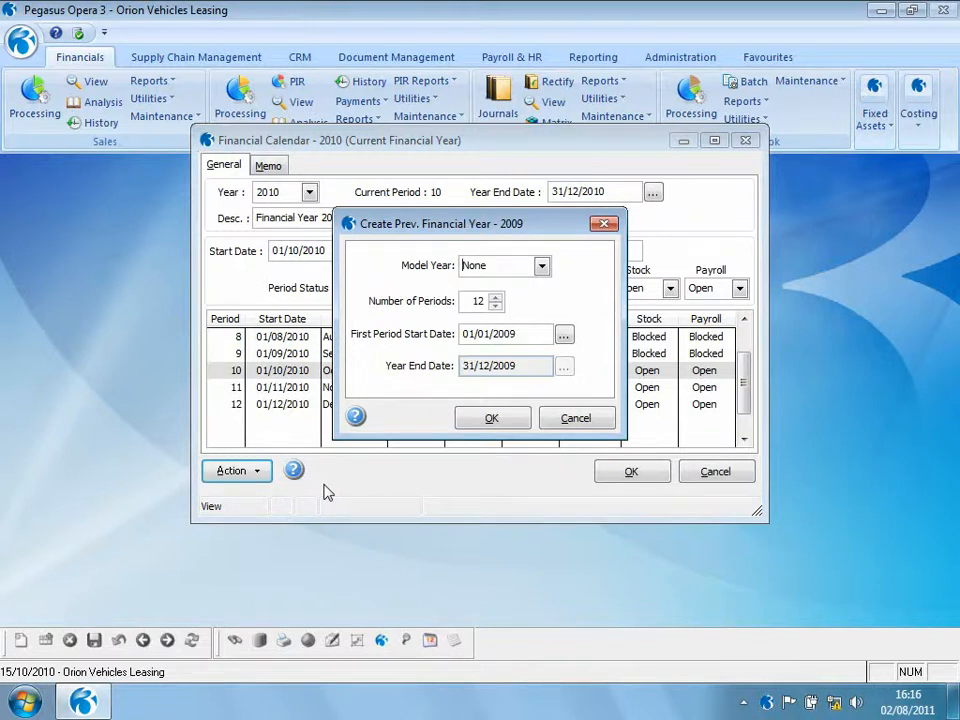
left_click(541, 265)
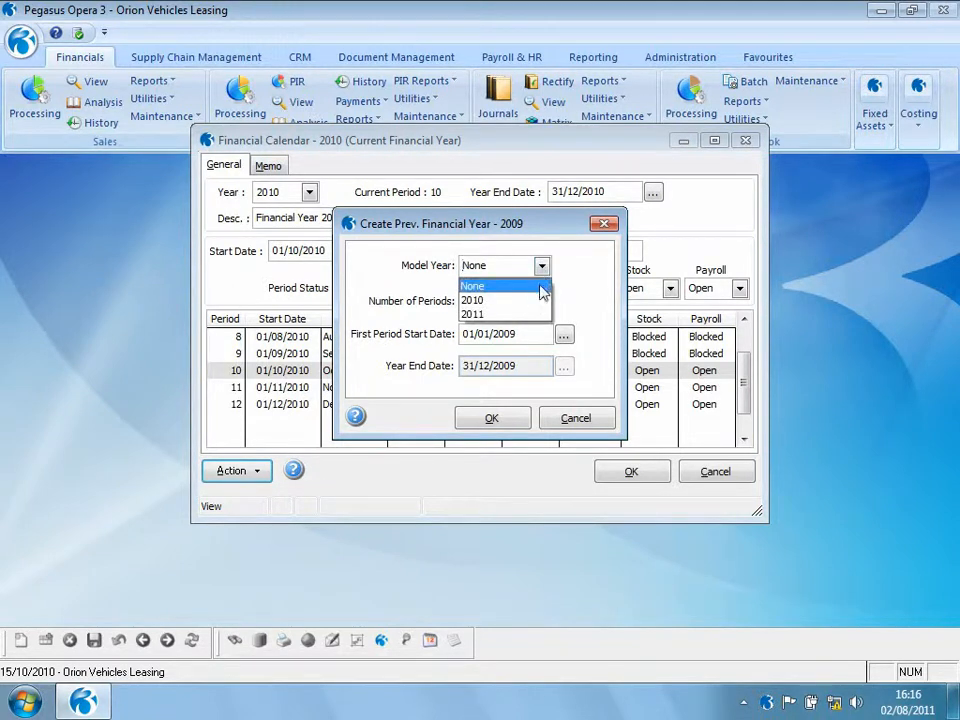
left_click(529, 289)
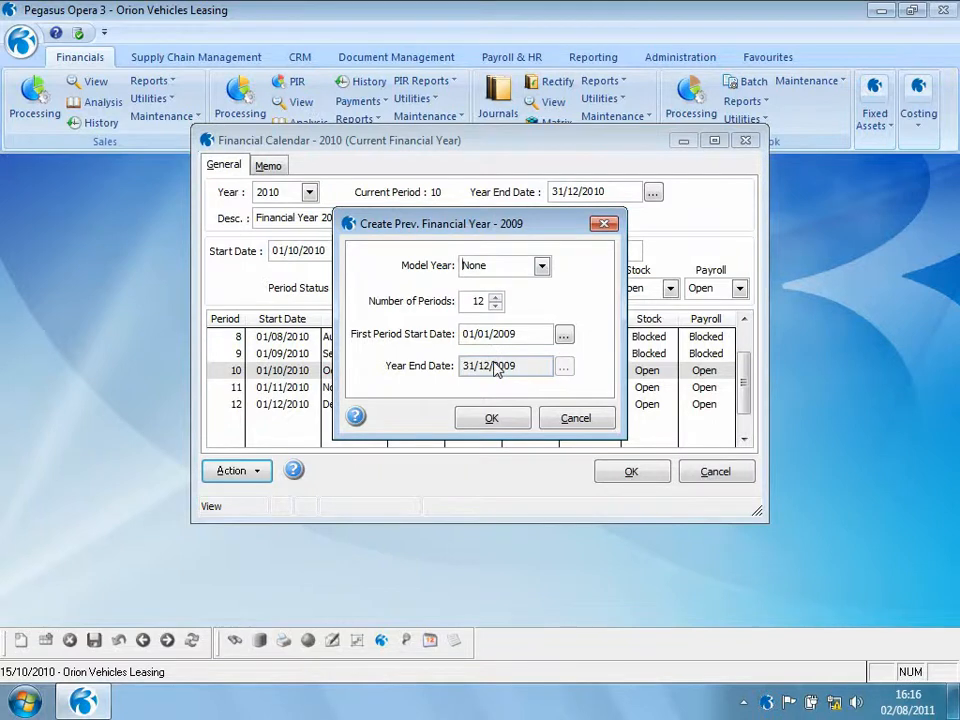
left_click(494, 419)
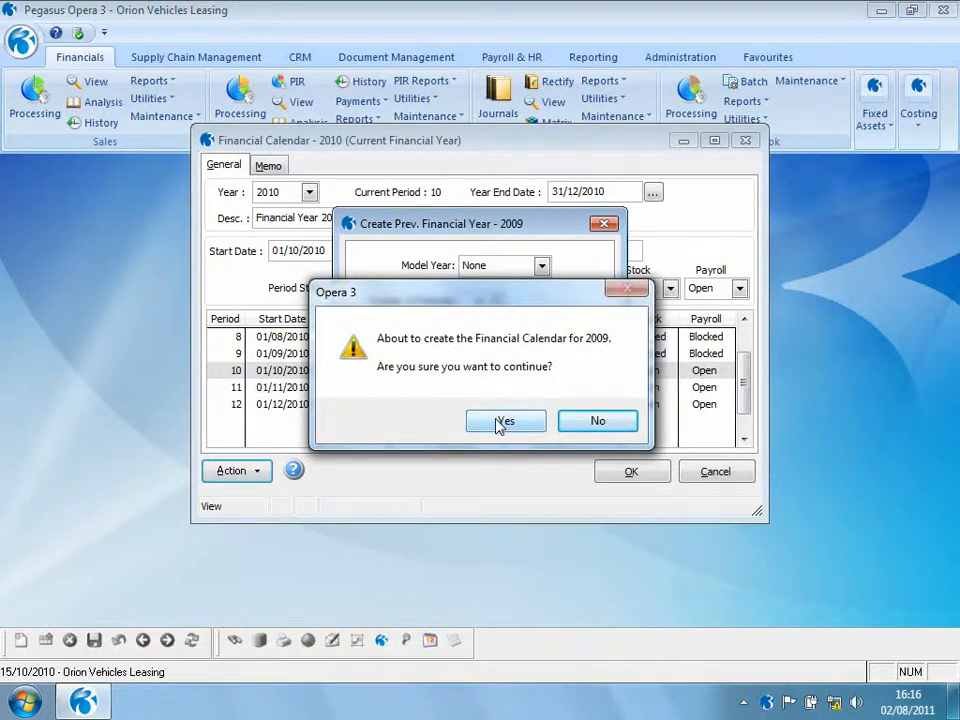
left_click(504, 421)
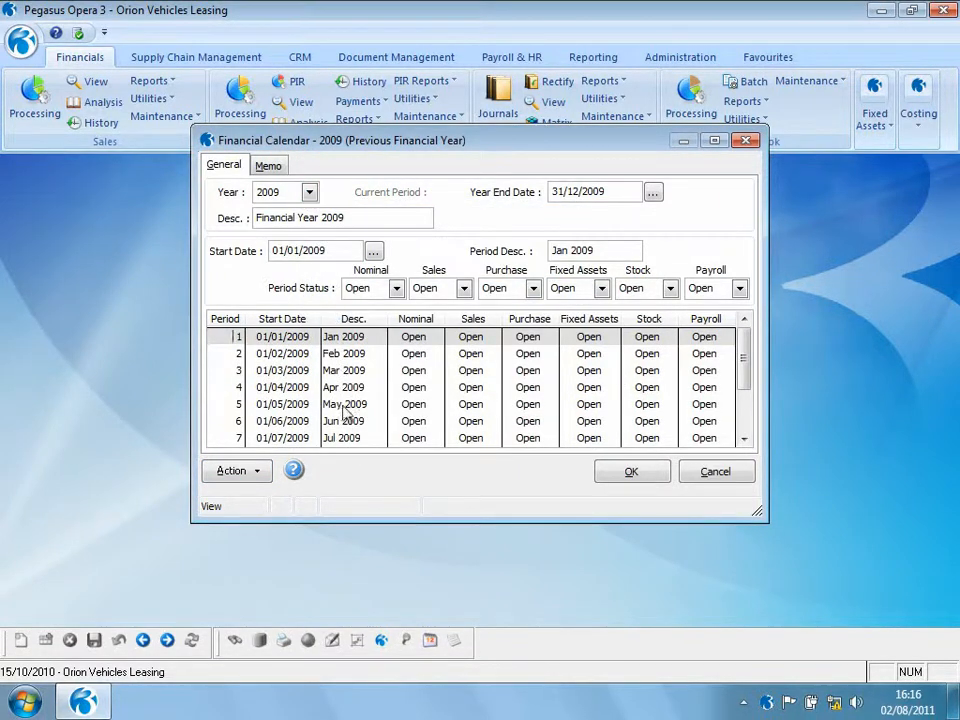
- Save the new 2009 calendar while switching years and bring up the last periods of the 2010 calendar
left_click(310, 193)
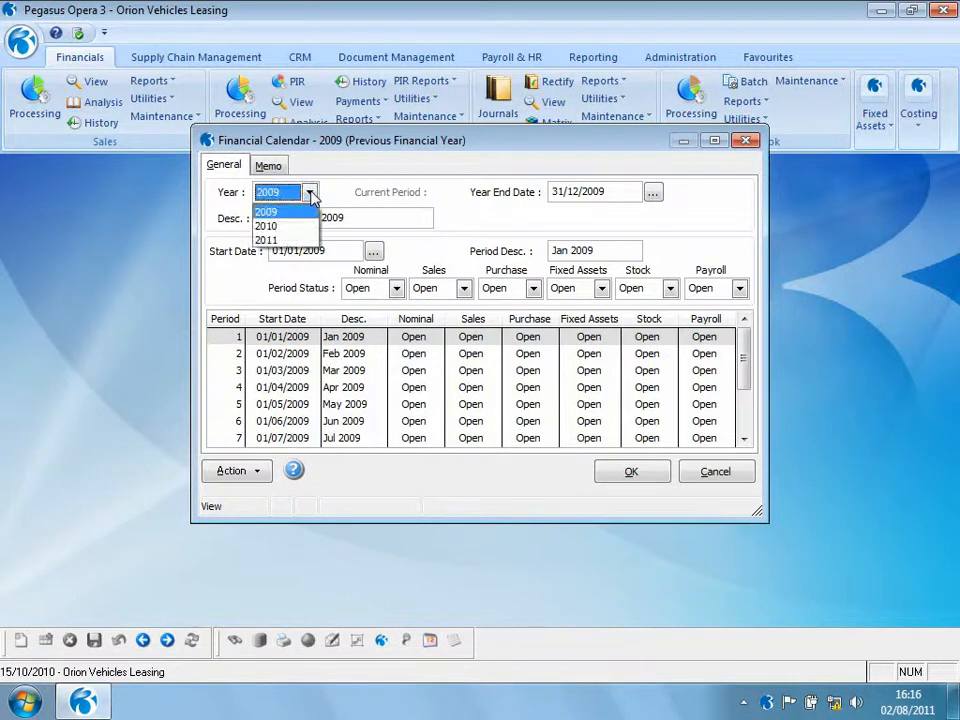
left_click(294, 242)
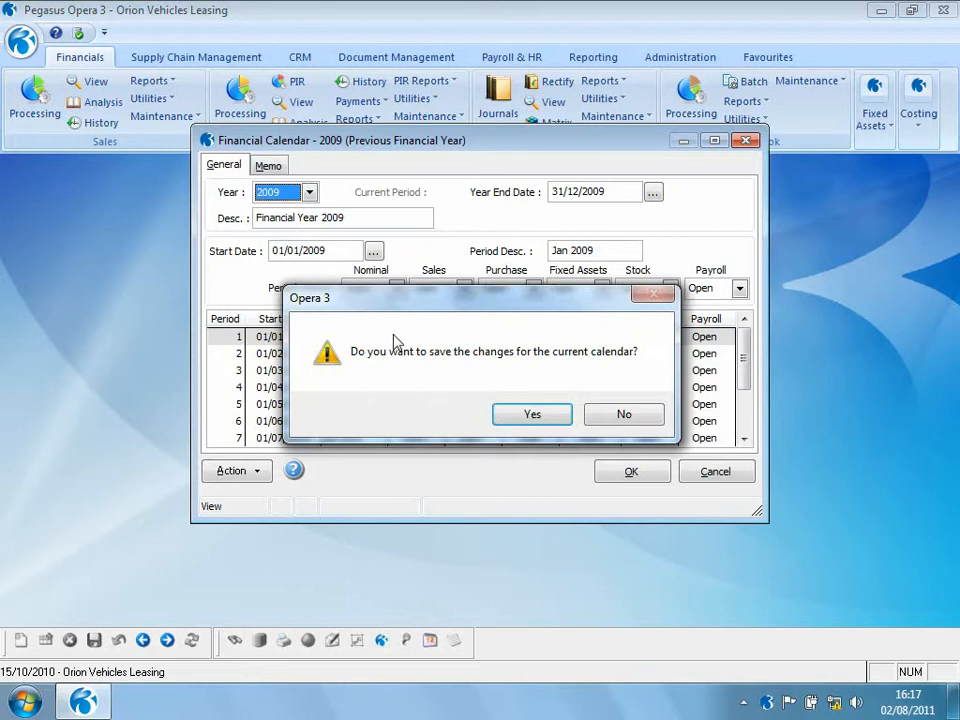
left_click(518, 419)
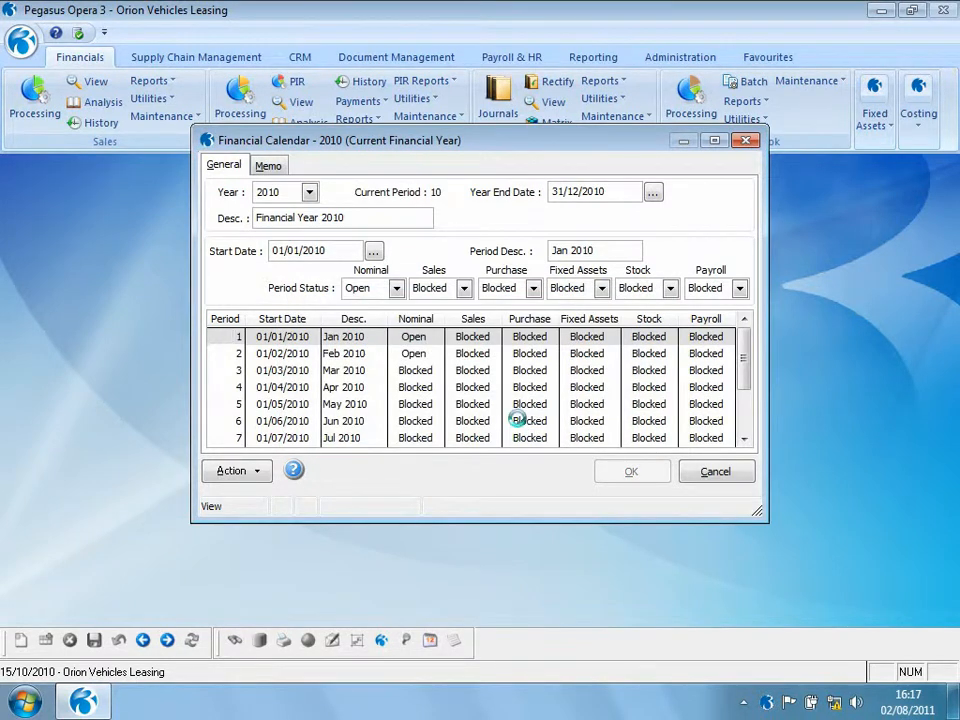
left_click(748, 428)
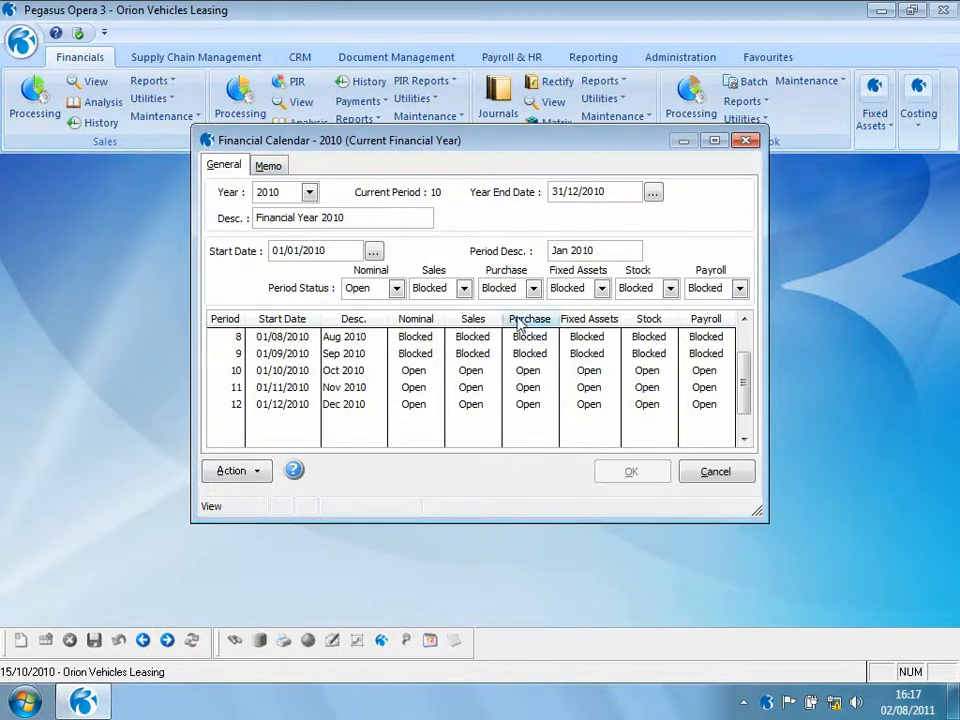
left_click(464, 289)
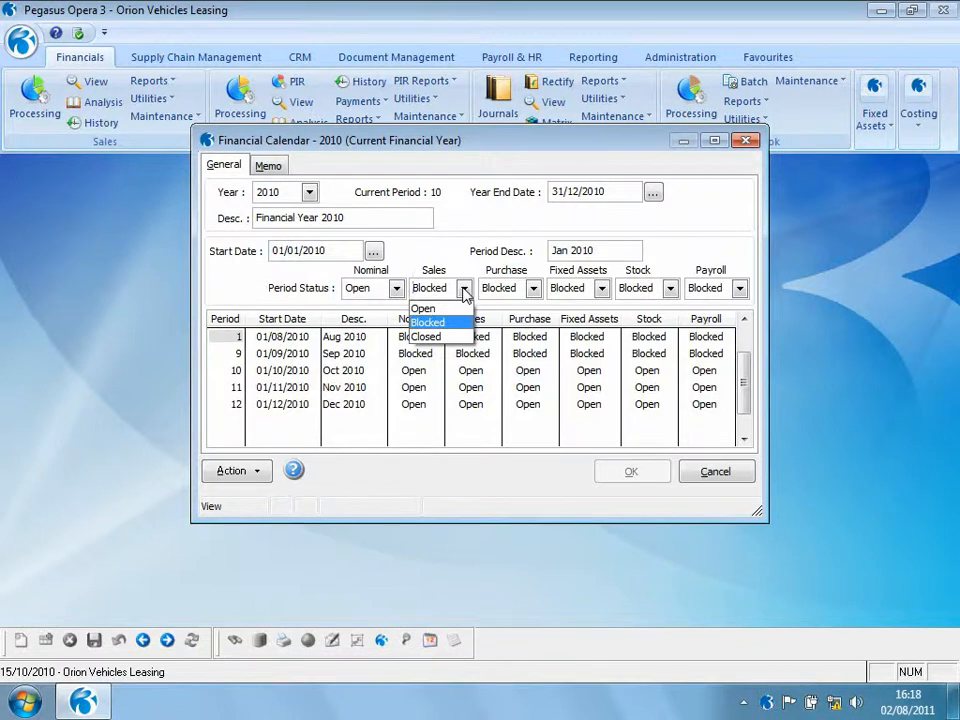
left_click(534, 289)
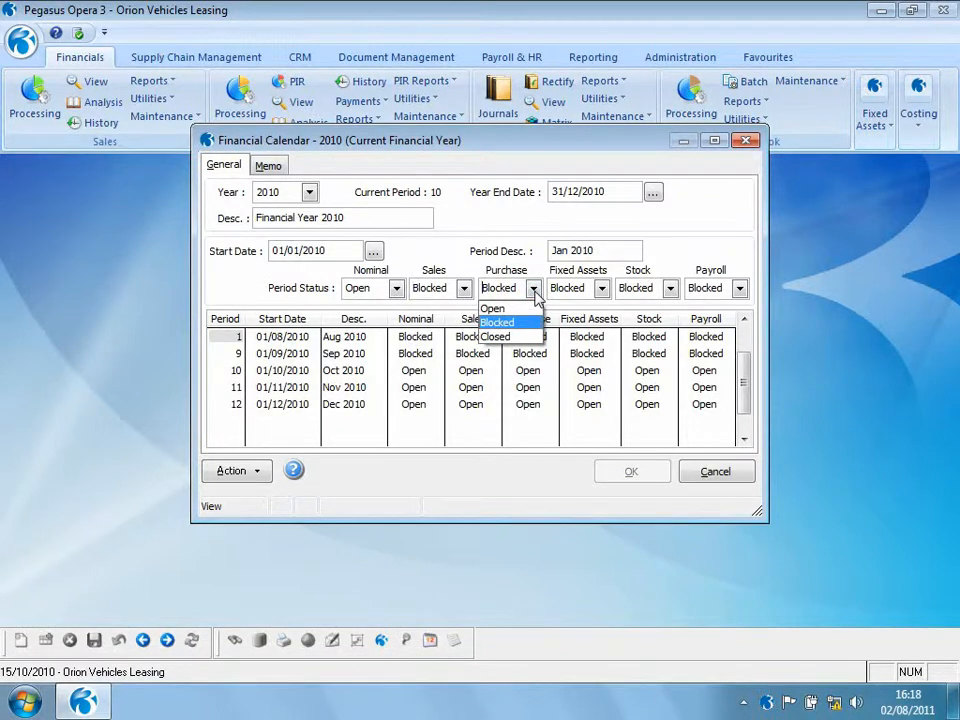
left_click(520, 322)
left_click(465, 290)
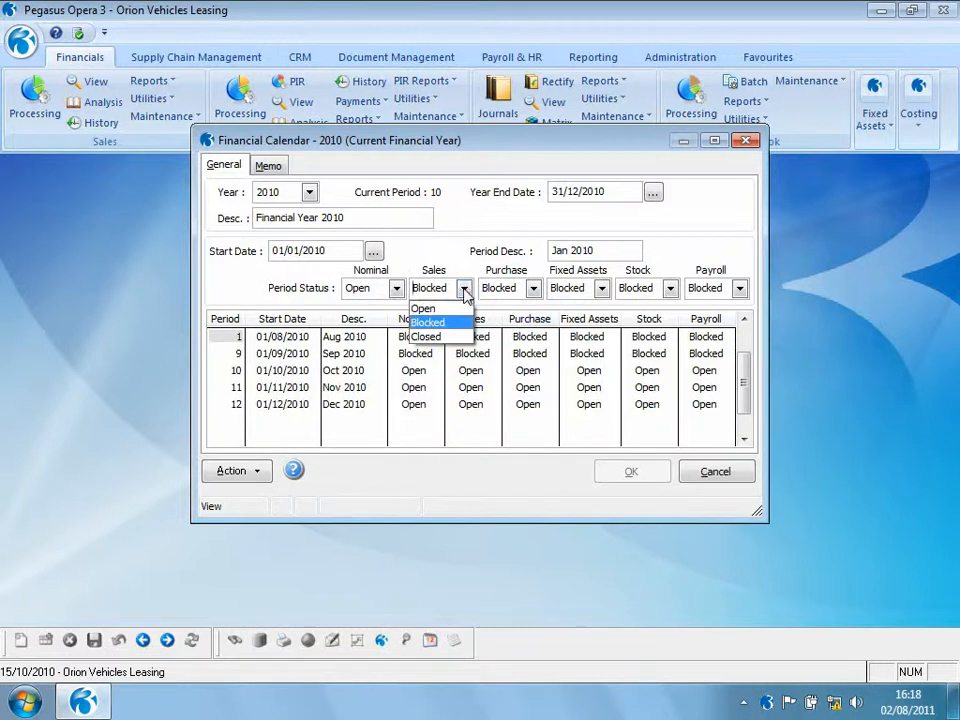
left_click(440, 306)
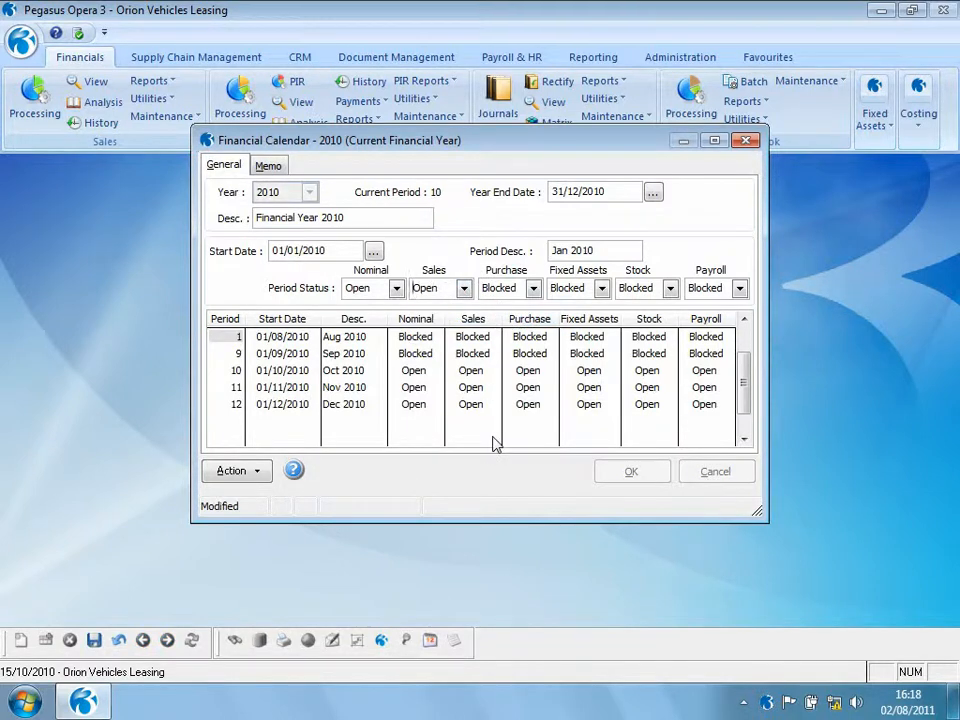
left_click(119, 640)
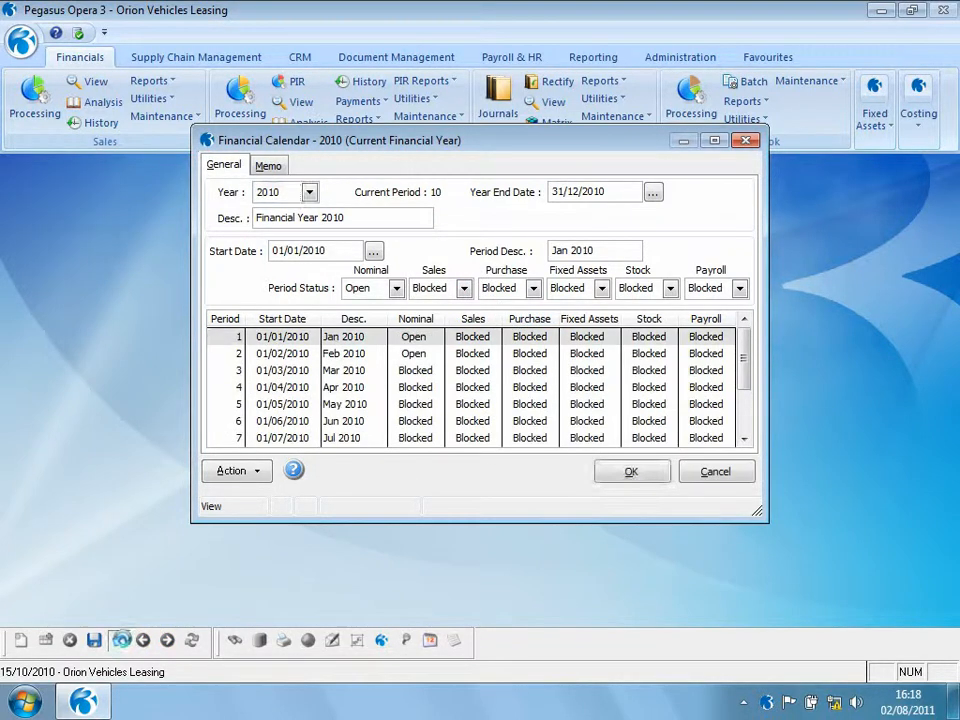
- Try setting the Nominal status of the November 2010 period to Blocked, and discard the change
left_click_drag(748, 362, 750, 422)
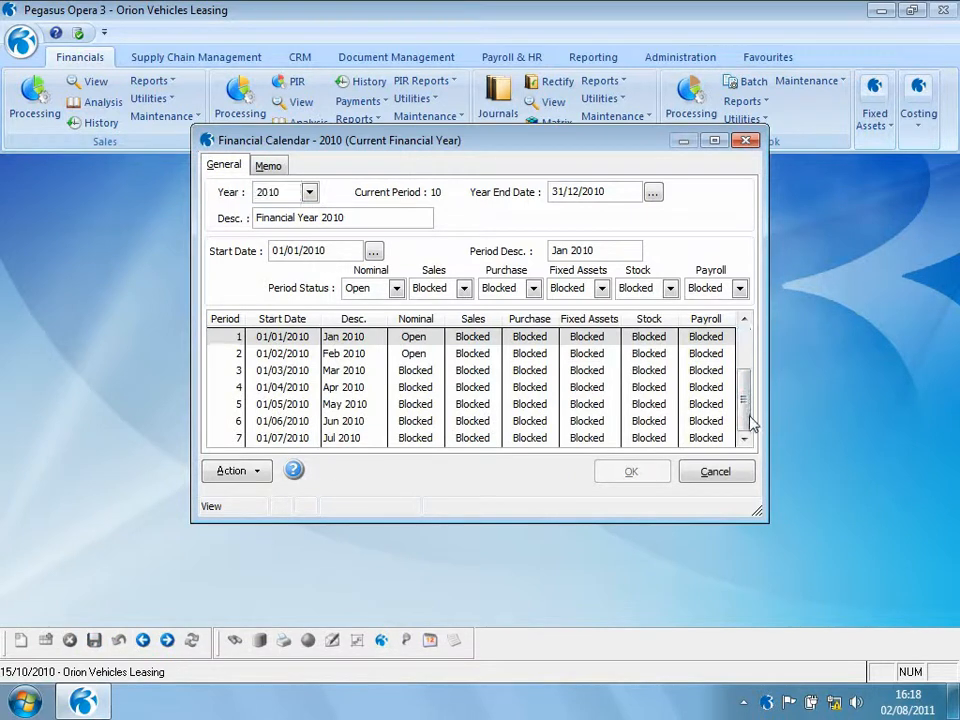
left_click(346, 387)
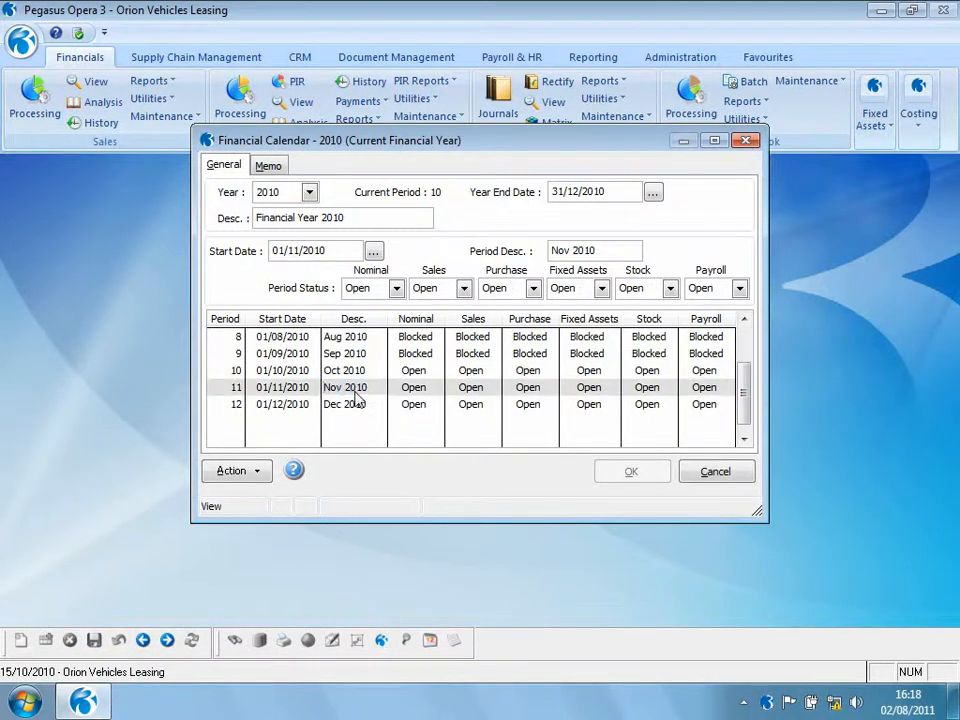
left_click(396, 288)
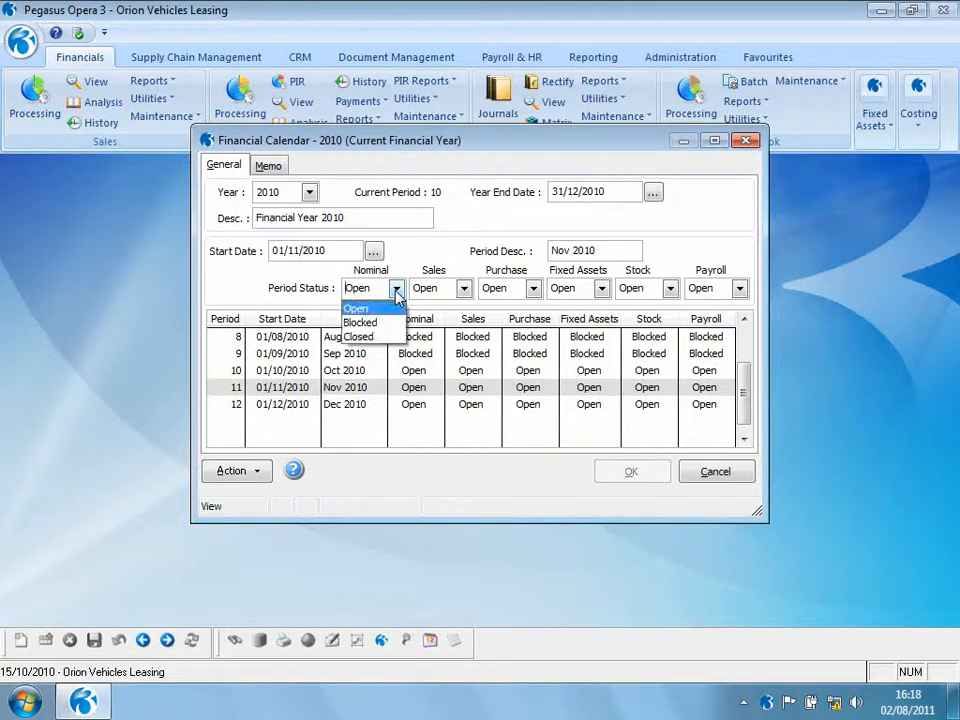
left_click(383, 323)
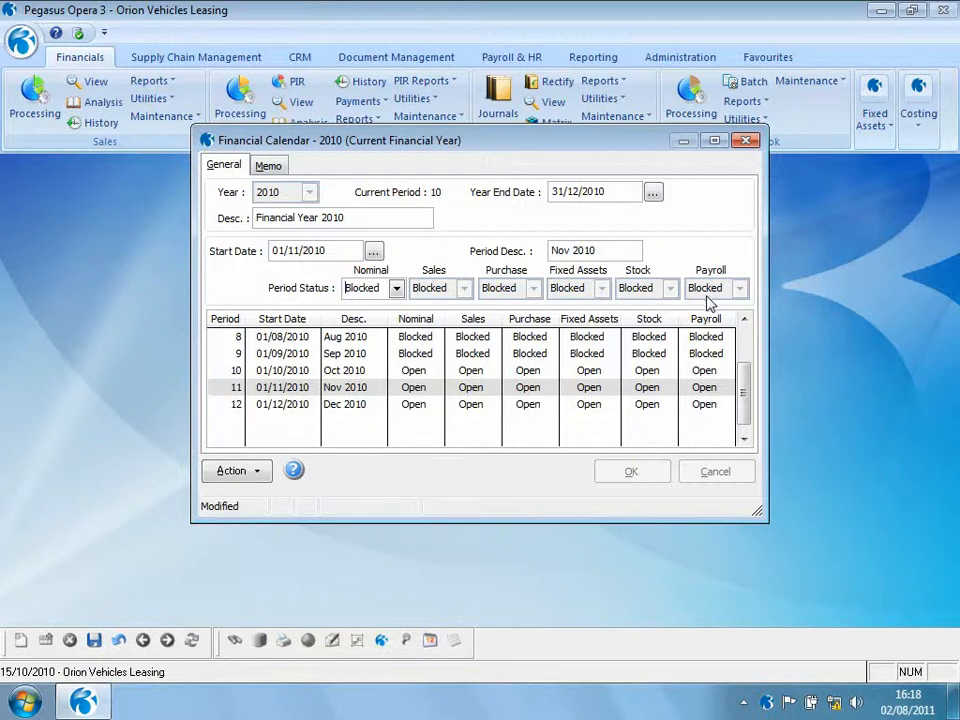
left_click(141, 643)
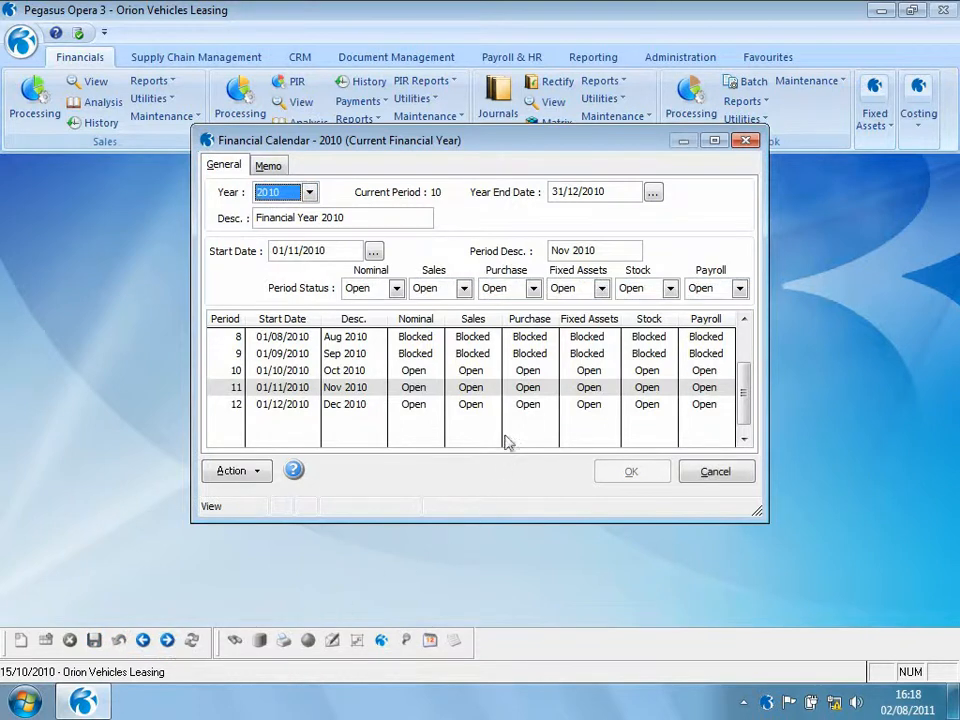
- Set the Purchase status of the October 2010 period to Blocked, save it and confirm the Financial Calendar
left_click(300, 372)
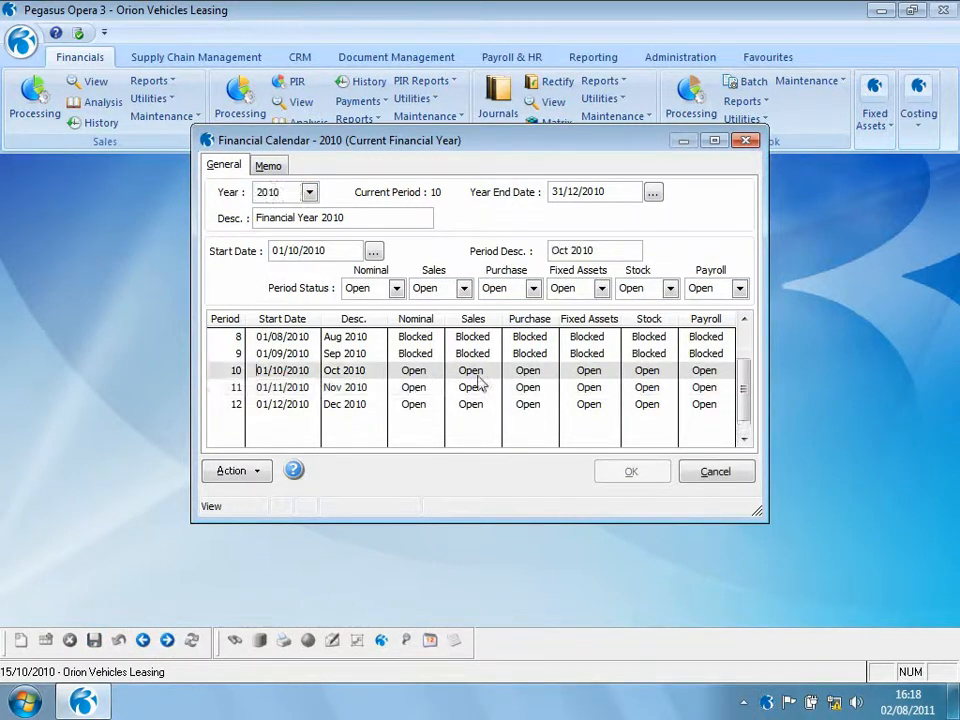
left_click(534, 289)
left_click(524, 324)
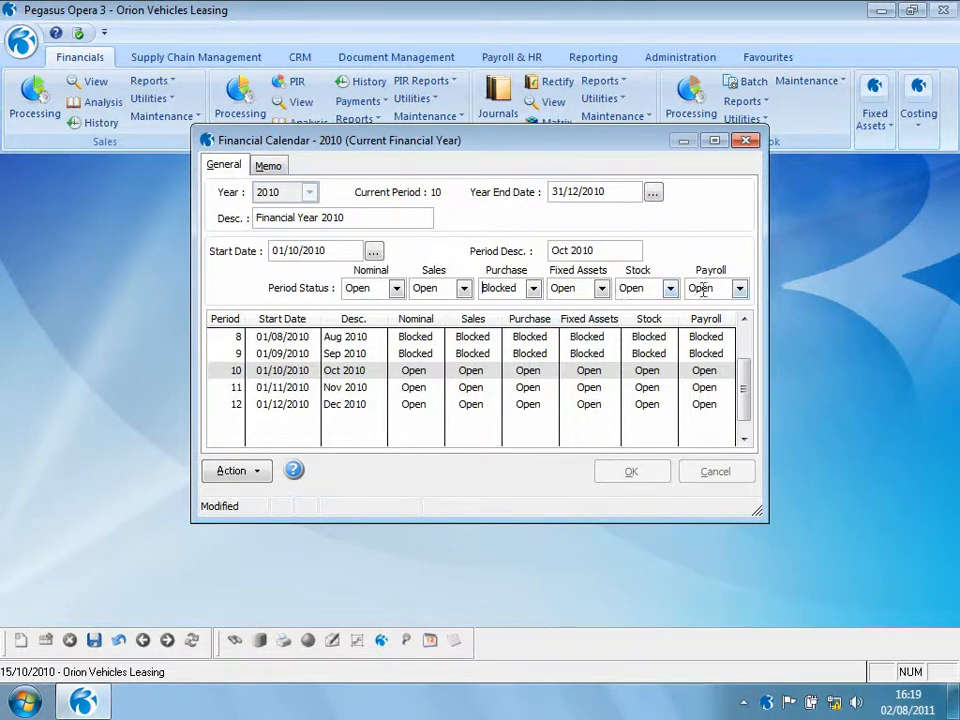
left_click(94, 640)
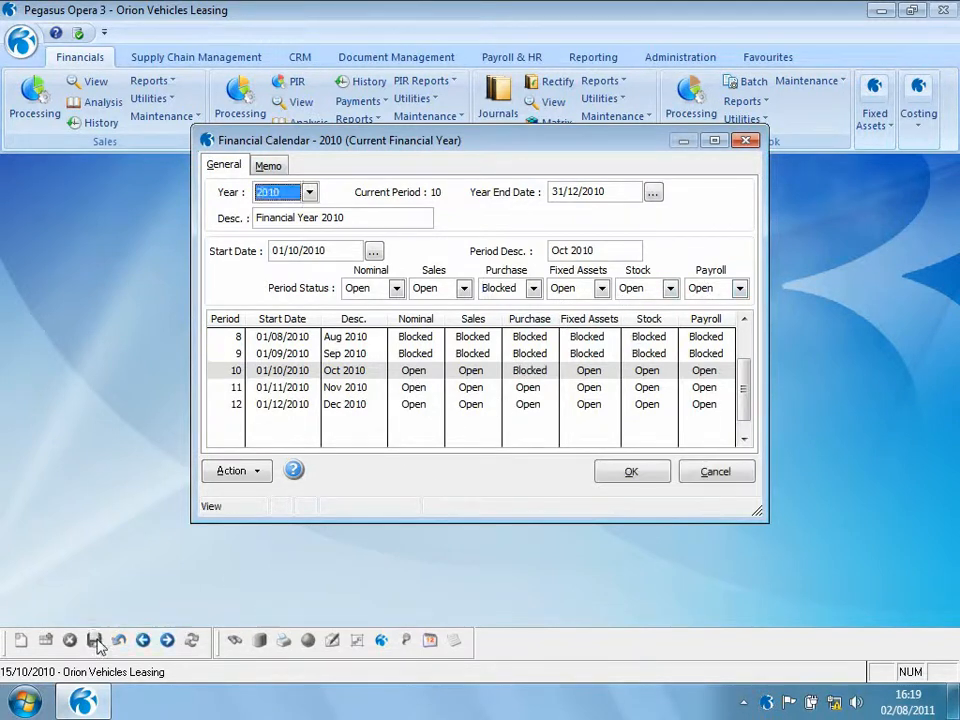
left_click(618, 476)
left_click(554, 419)
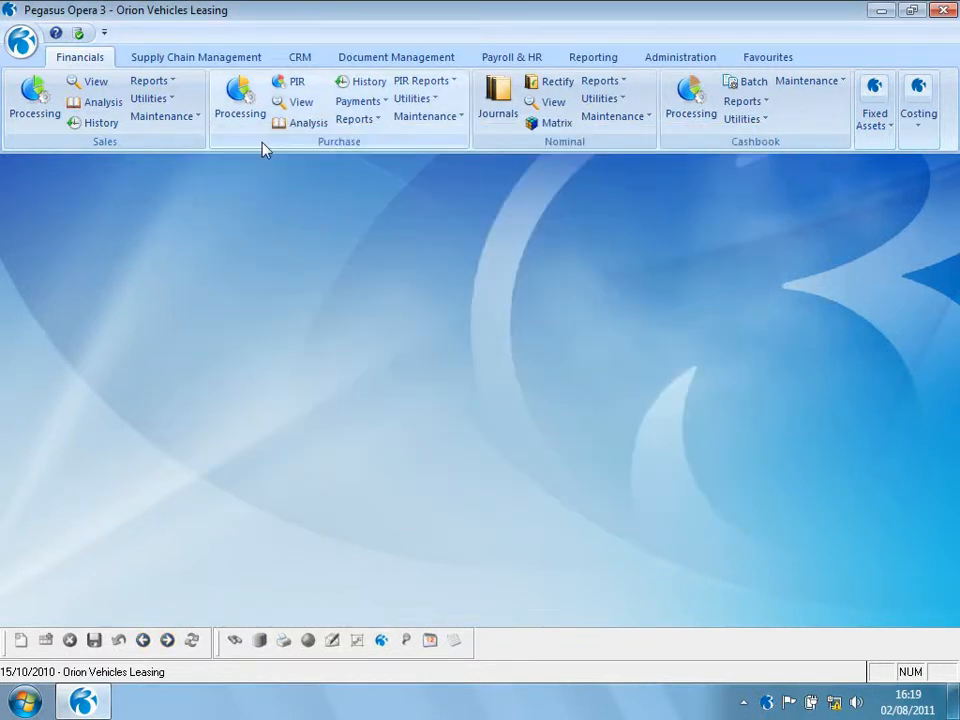
- Start a new purchase invoice for Carters Limited with INV1000 as Reference 1, acknowledging the blocked period message
left_click(240, 97)
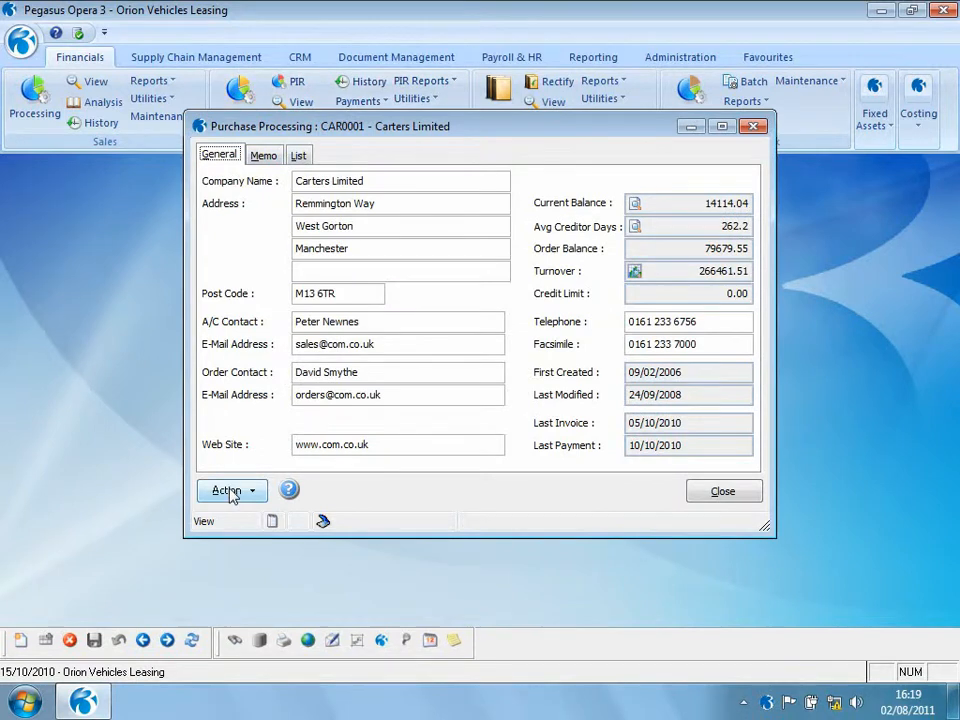
left_click(231, 491)
left_click(290, 533)
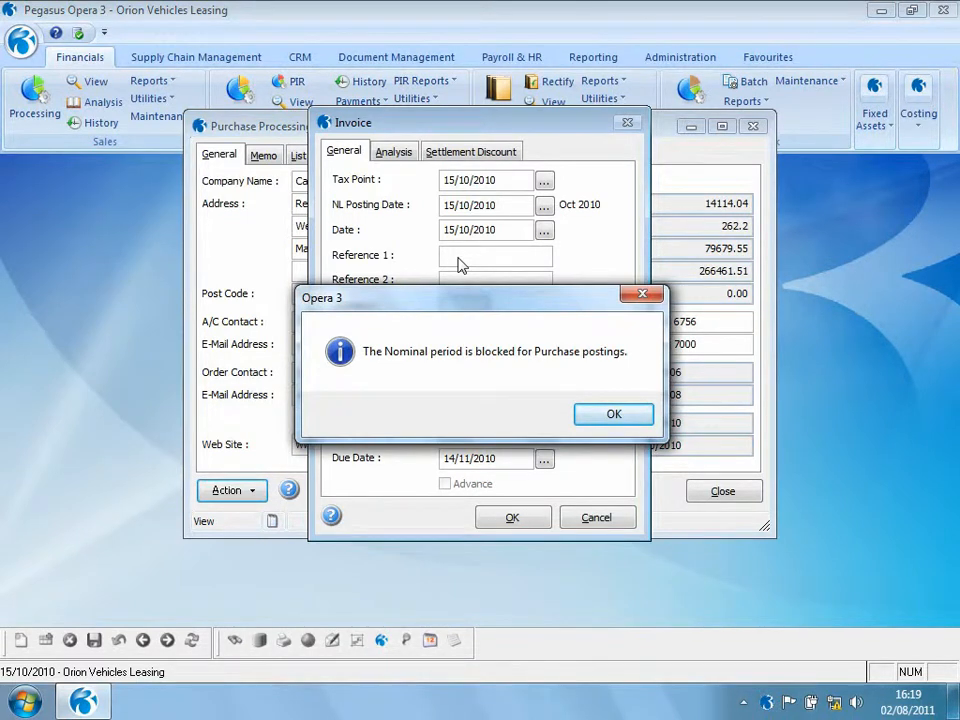
left_click(590, 420)
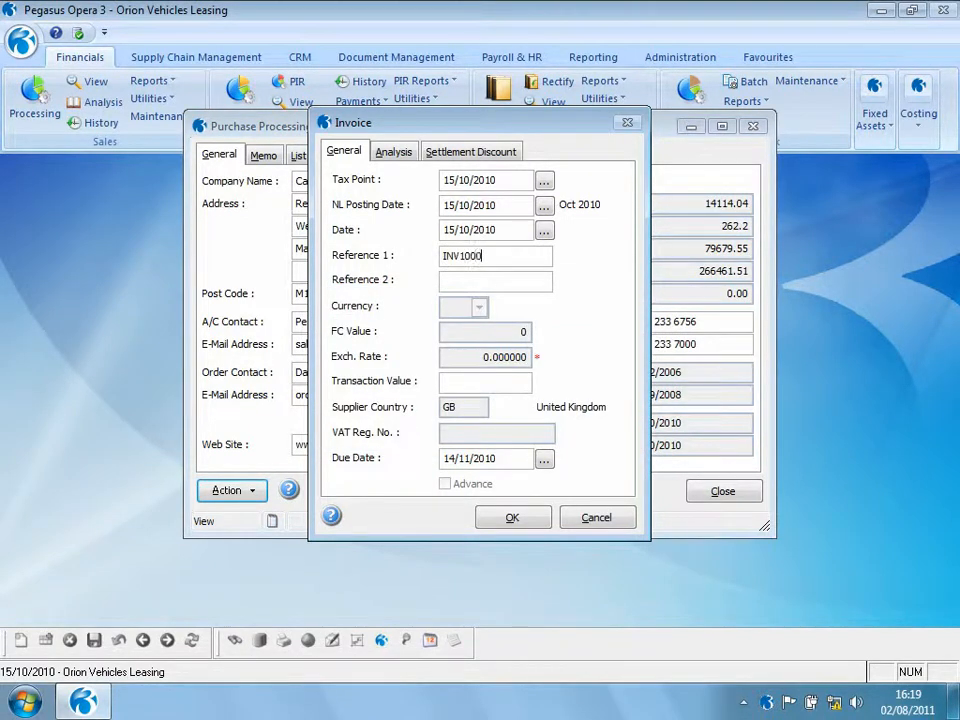
- Set the invoice's NL posting date to 30/11/2010 and transaction value to 117.50, and proceed to the invoice details
left_click(545, 212)
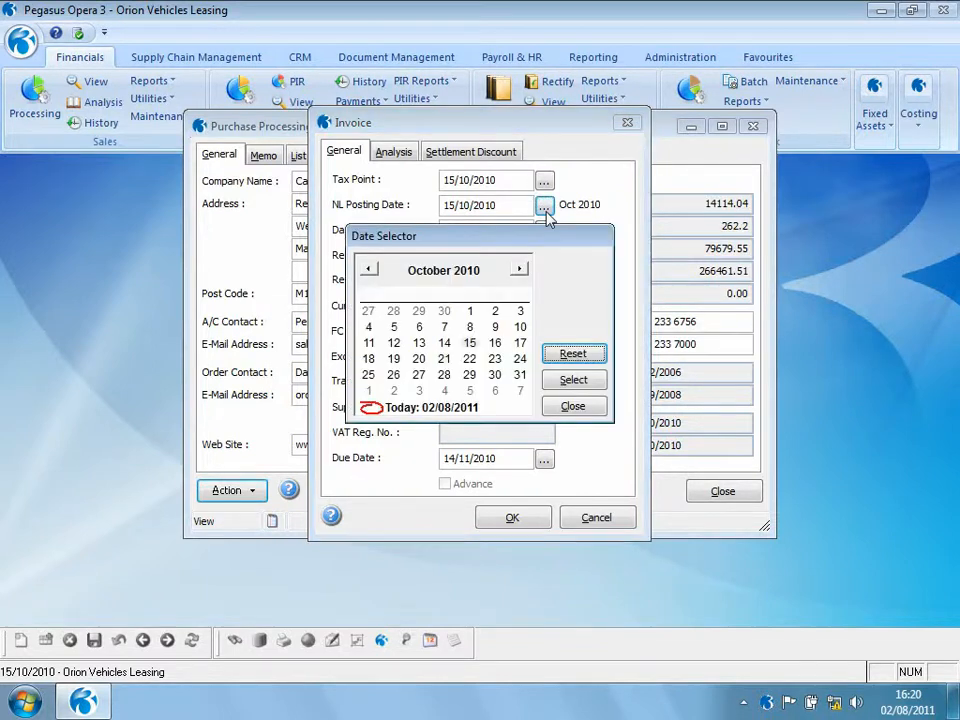
left_click(519, 268)
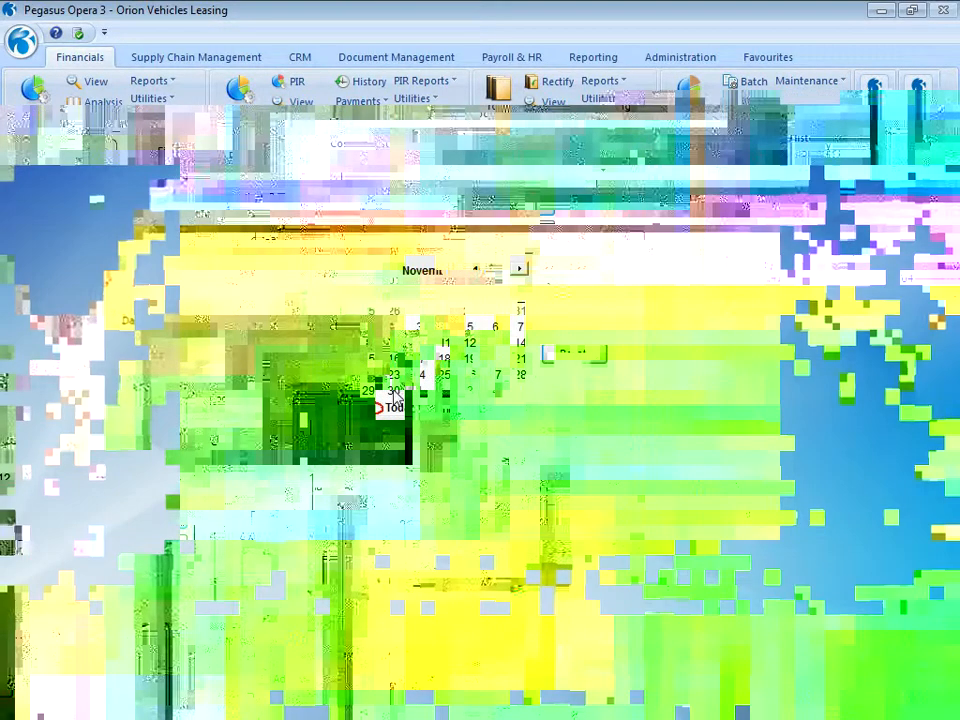
left_click(396, 393)
left_click(396, 393)
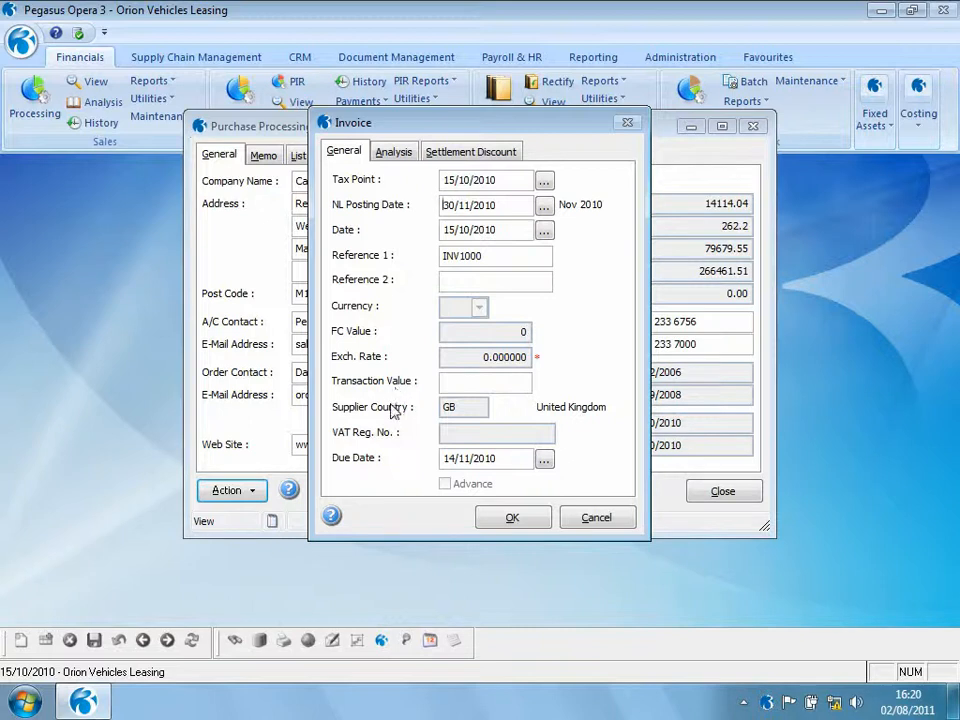
left_click(463, 381)
type("117.5")
left_click(509, 515)
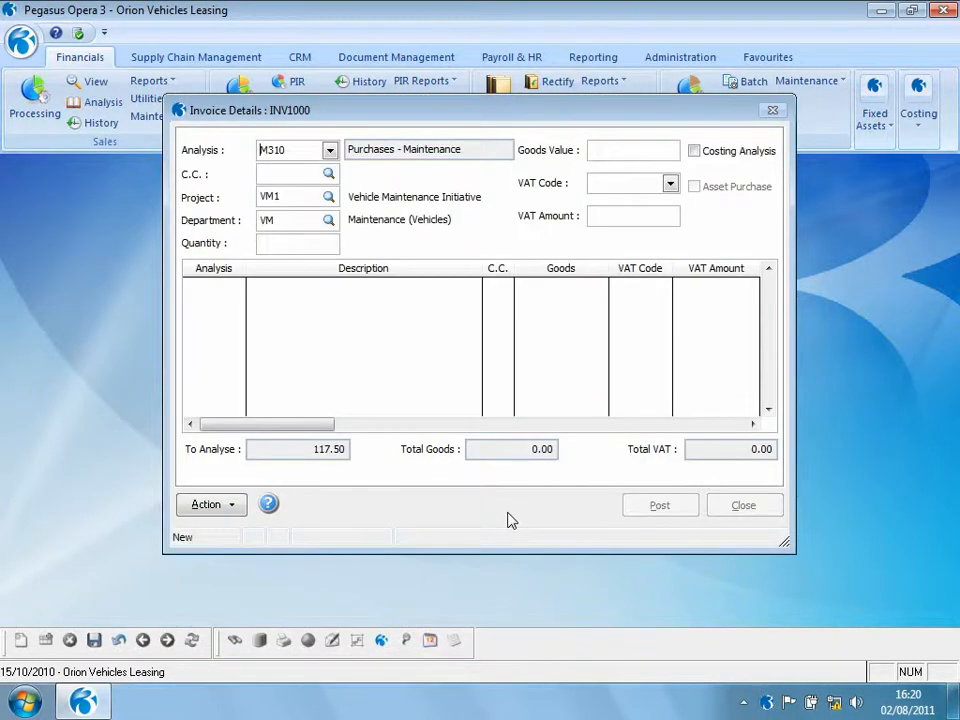
- Analyse a goods value of 100.00 to Purchases - Maintenance and post the invoice without capturing a document, closing Purchase Processing
left_click(637, 152)
type("100")
key("Tab")
key("Tab")
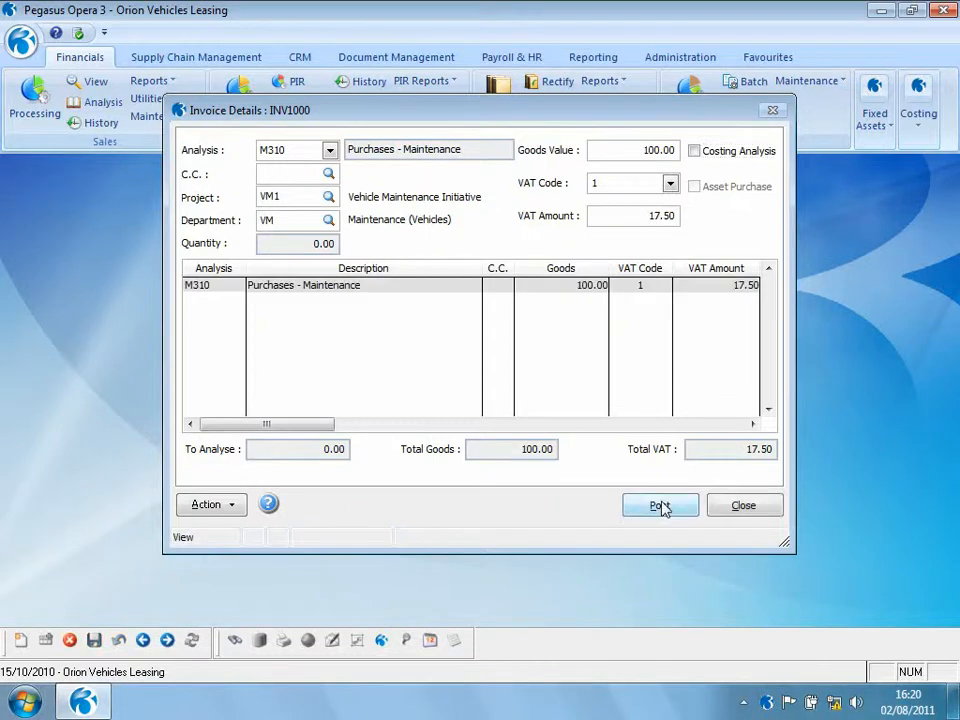
left_click(660, 506)
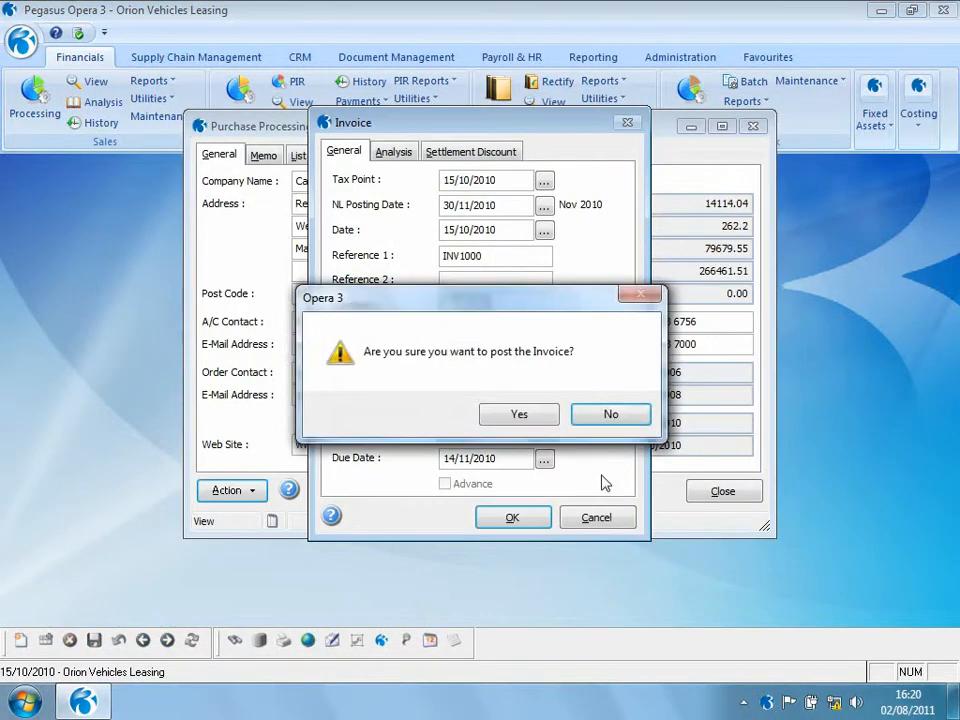
left_click(523, 415)
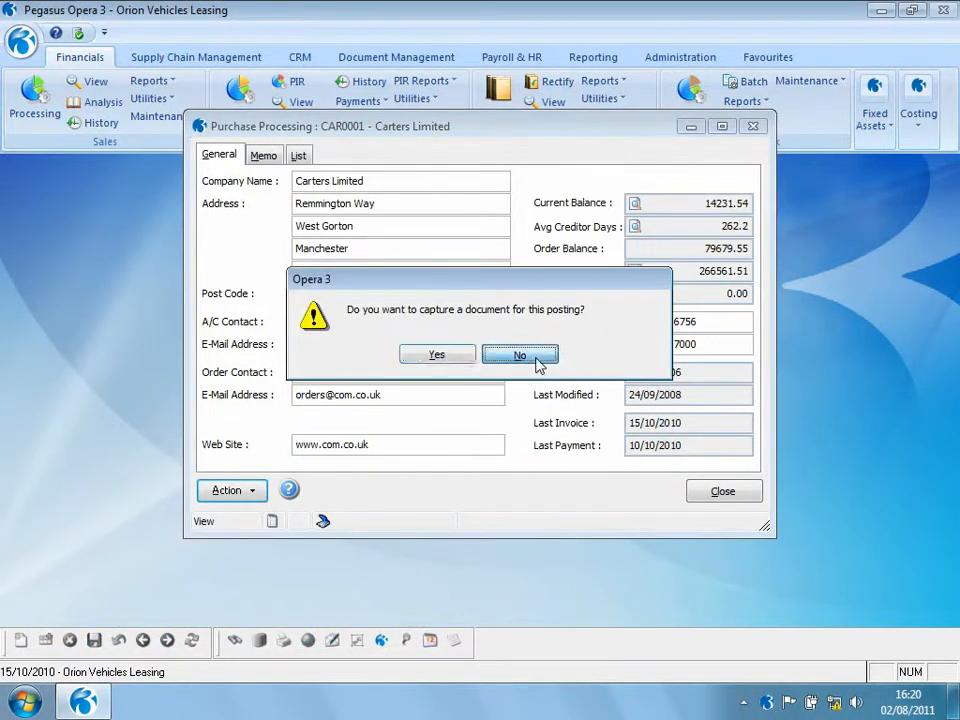
left_click(537, 362)
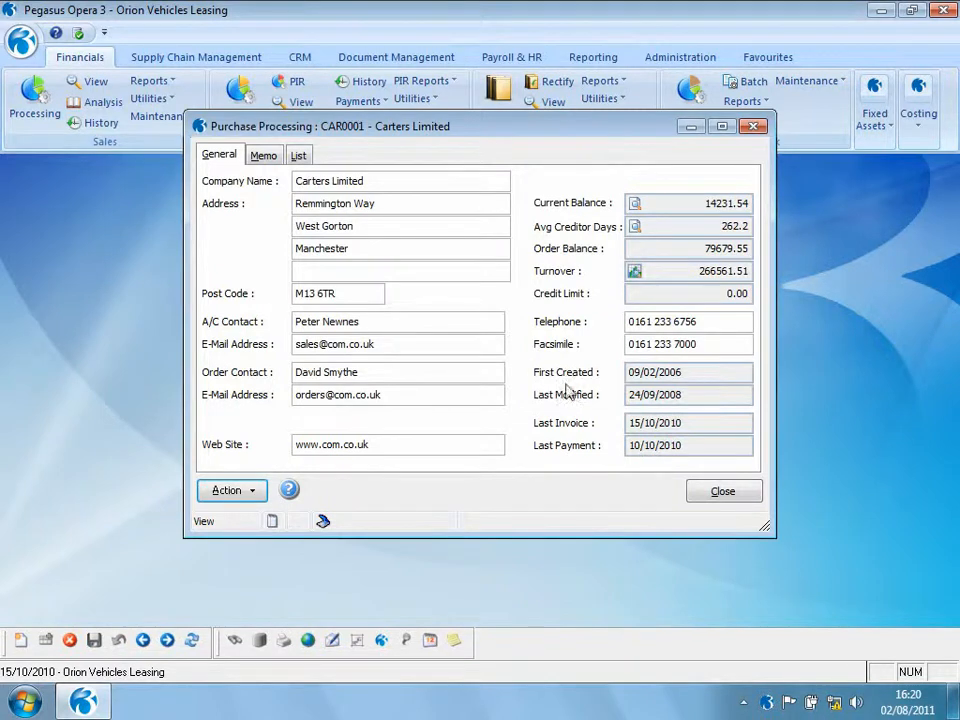
left_click(722, 492)
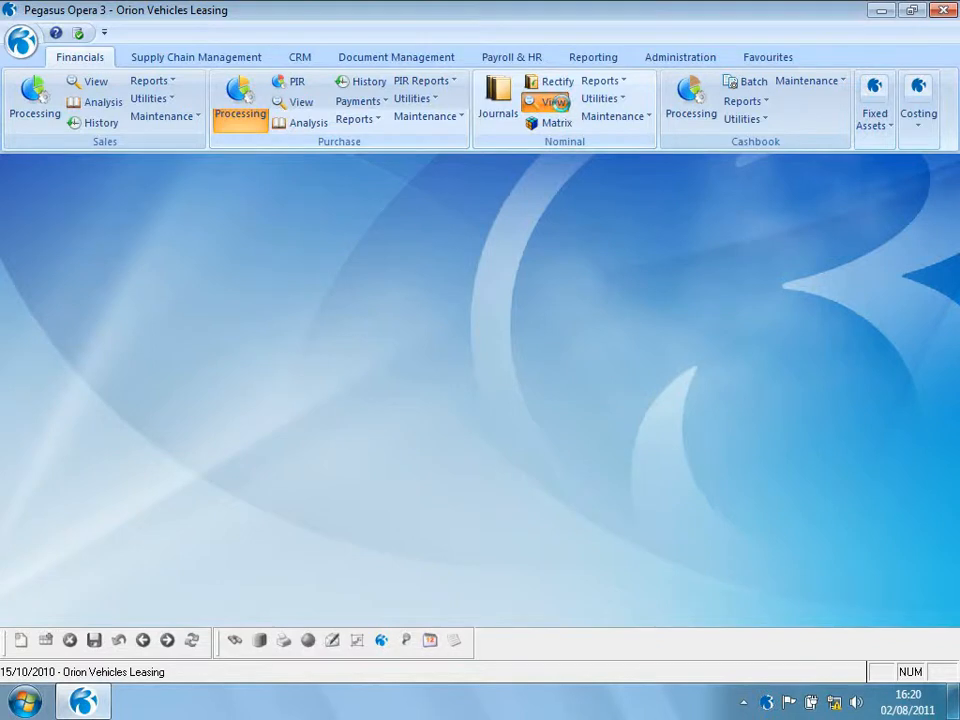
- Display the Nominal View for 2010 from period 1 to period 11
left_click(553, 103)
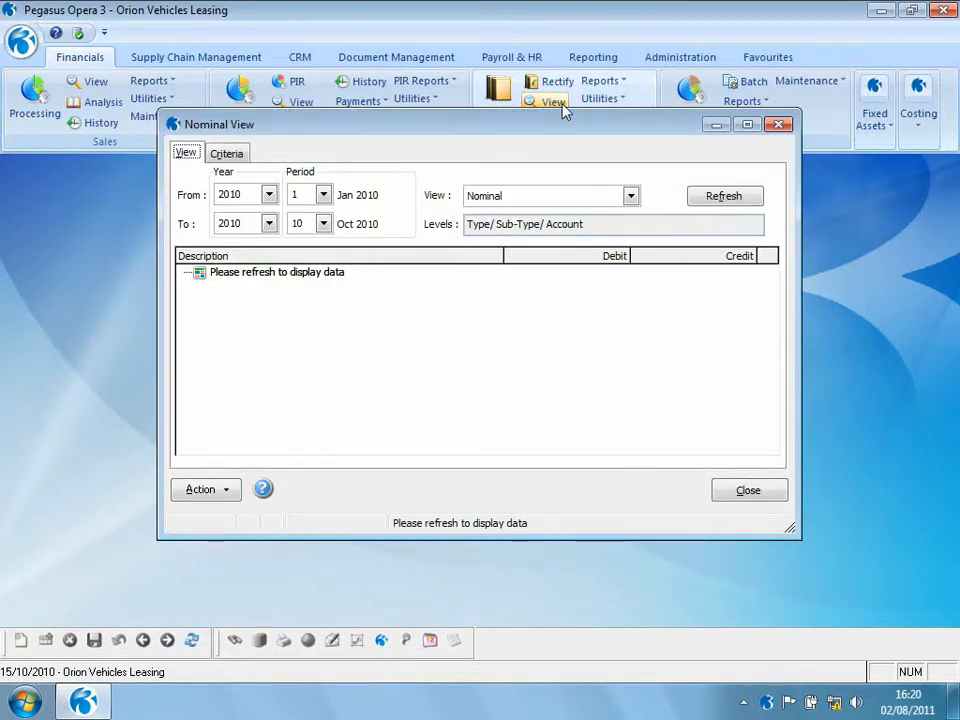
left_click(323, 224)
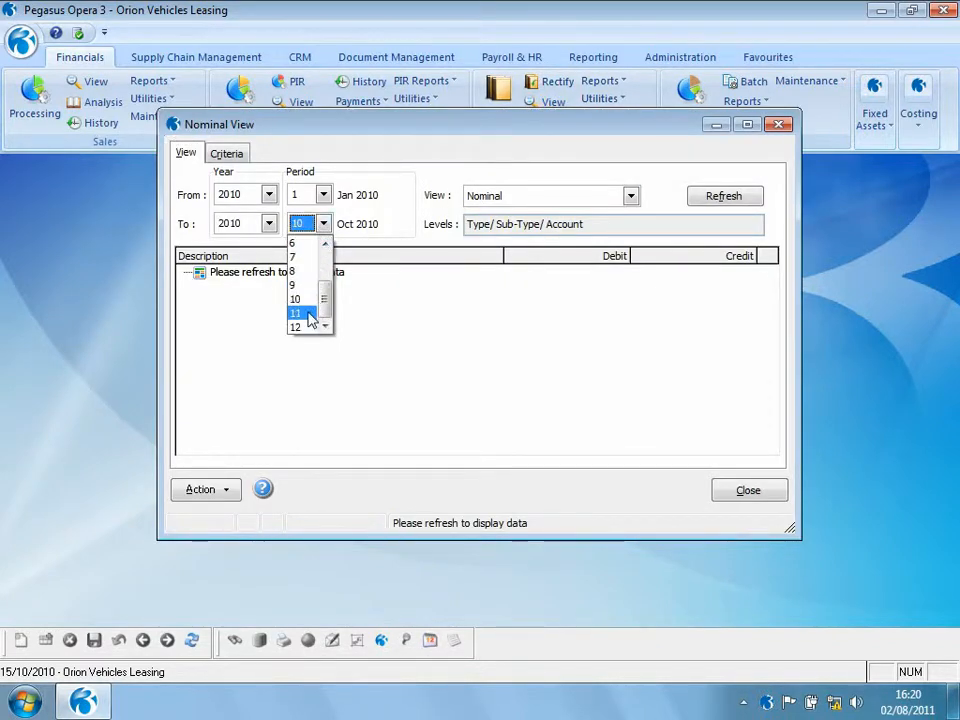
left_click(305, 312)
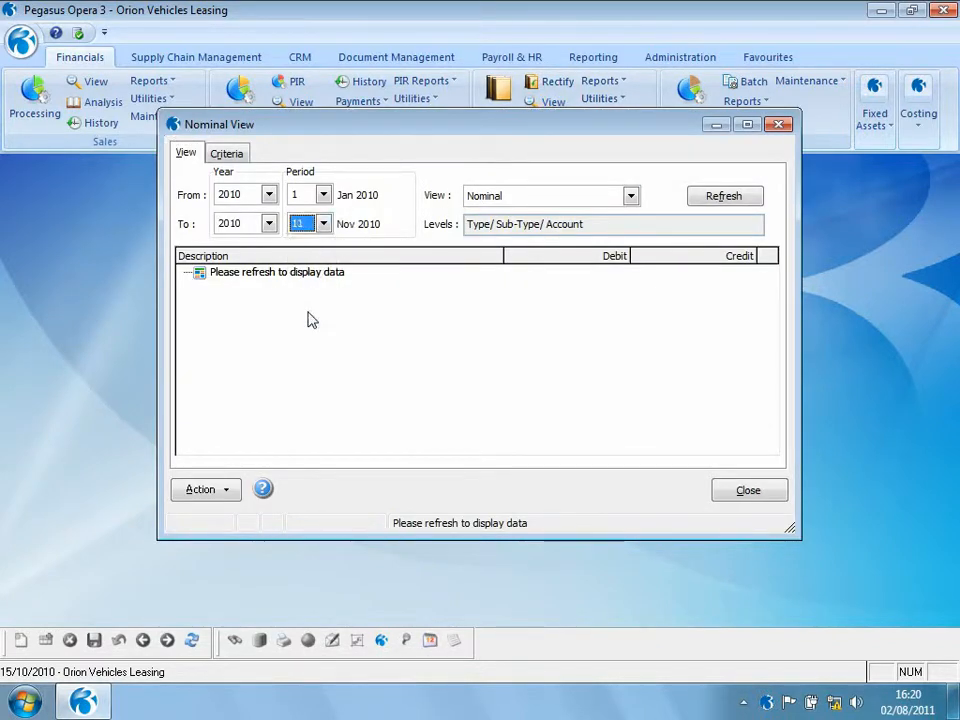
left_click(724, 197)
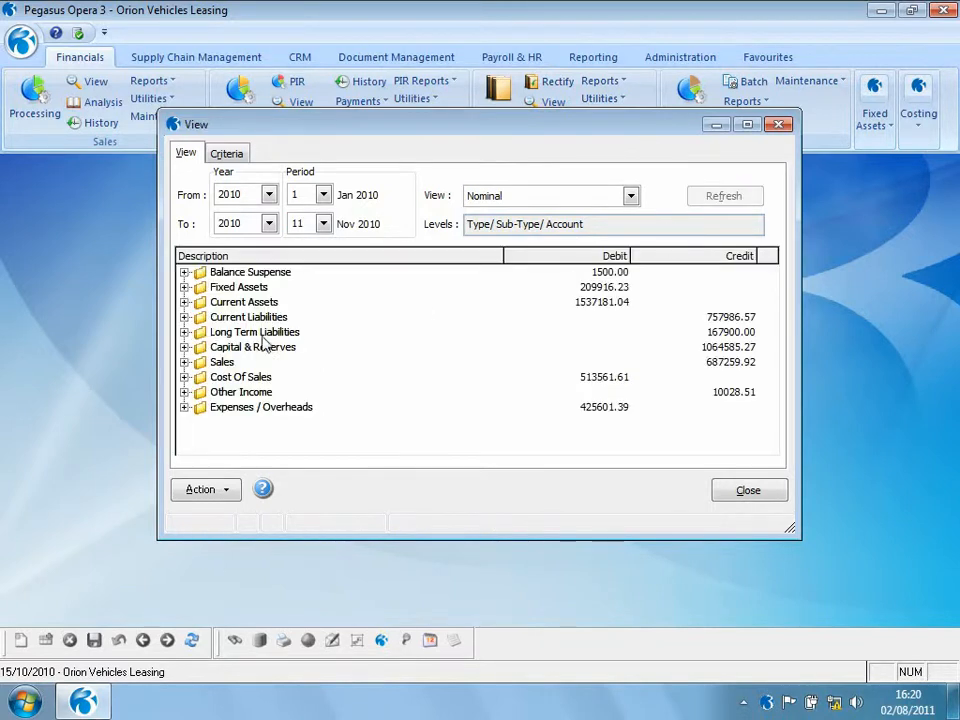
- Check the period 11 purchase posting among the Trade Creditors transactions under Current Liabilities, and close the Nominal View
left_click(185, 317)
left_click(200, 332)
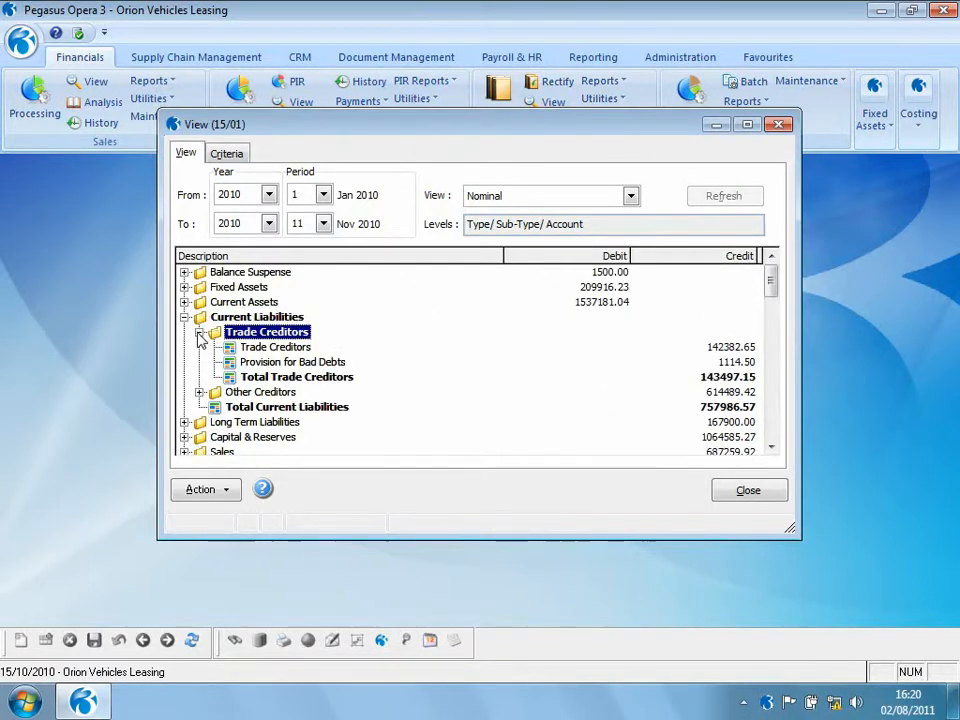
double_click(258, 347)
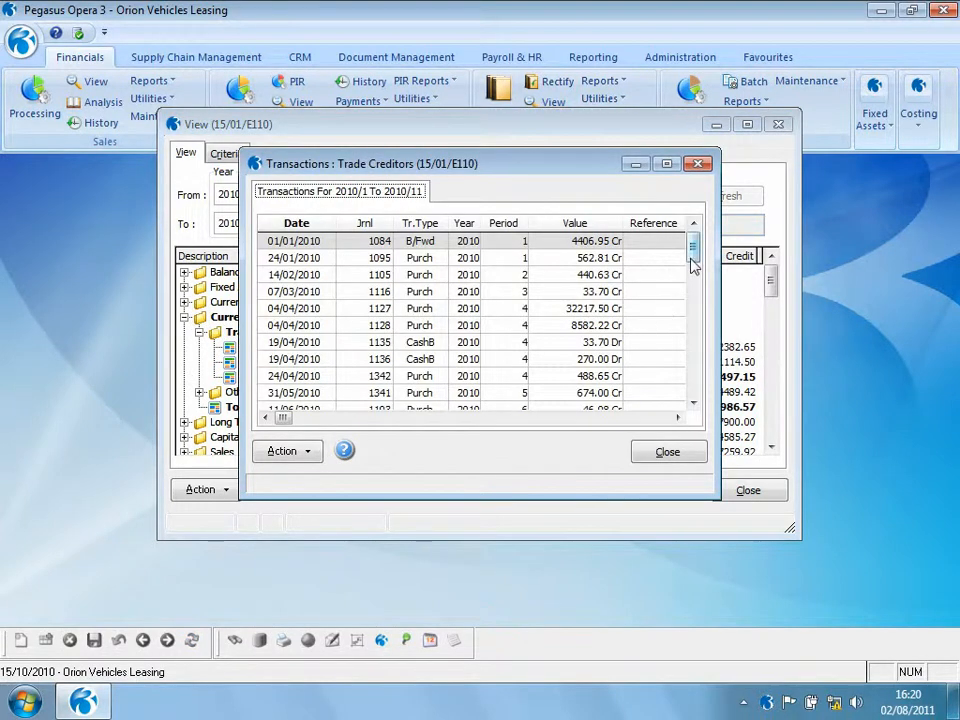
left_click_drag(692, 262, 692, 405)
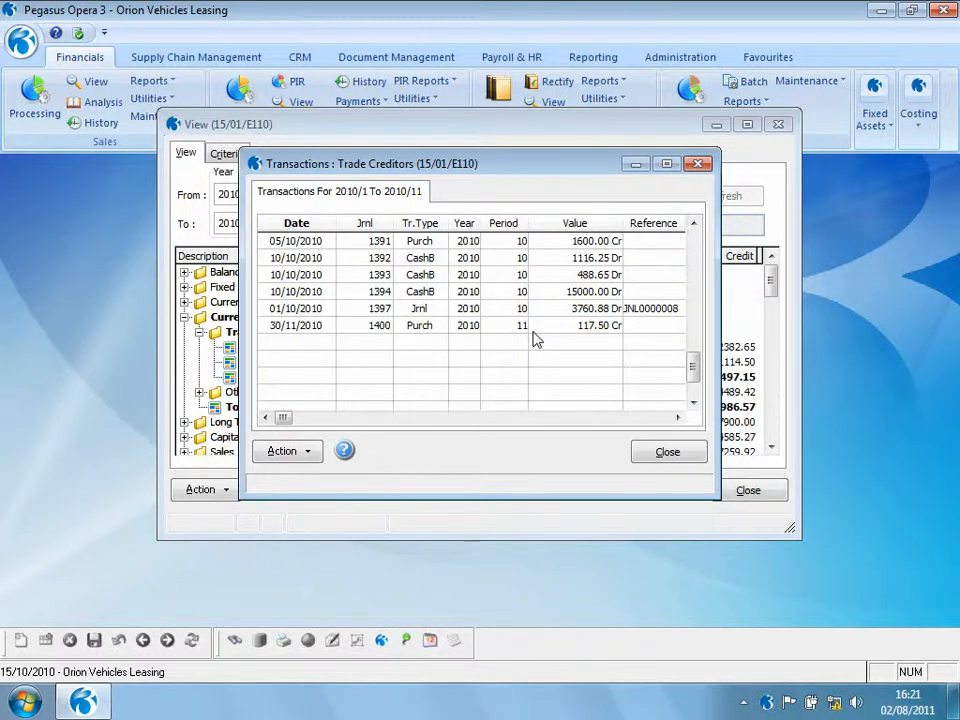
left_click(664, 453)
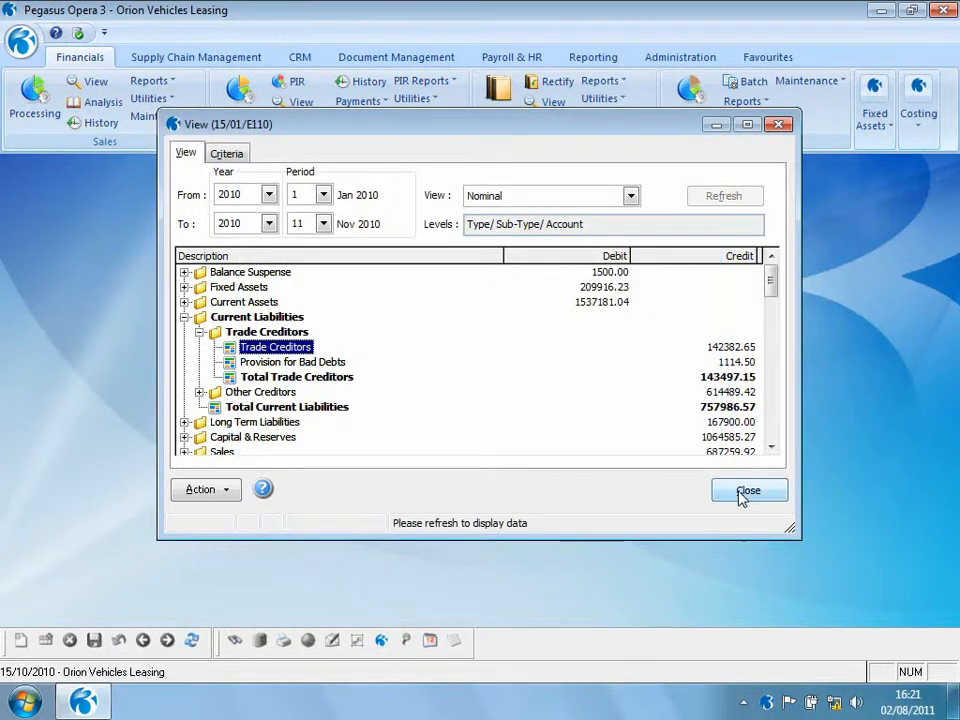
left_click(184, 317)
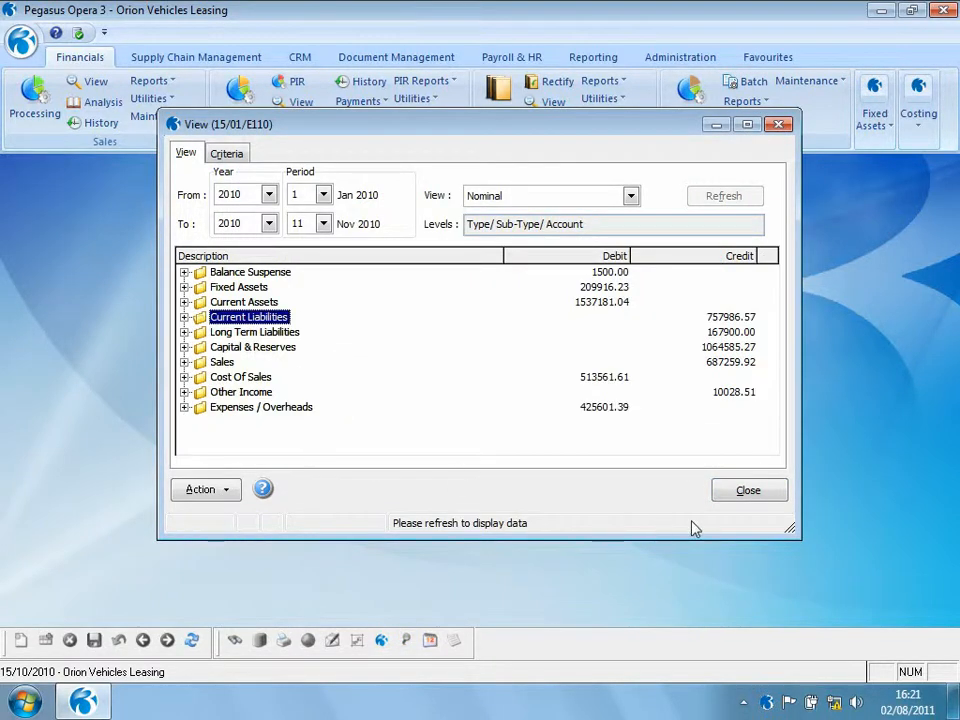
left_click(748, 490)
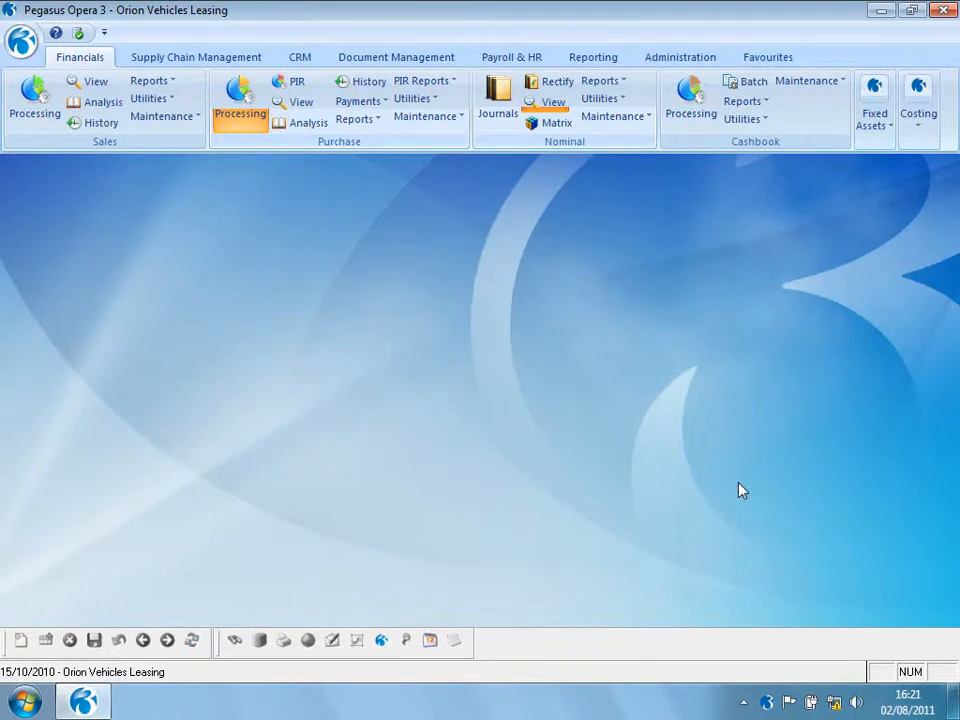
- Create a nominal journal described as Test Journal and dated 15/10/2009, and open its journal details
left_click(495, 92)
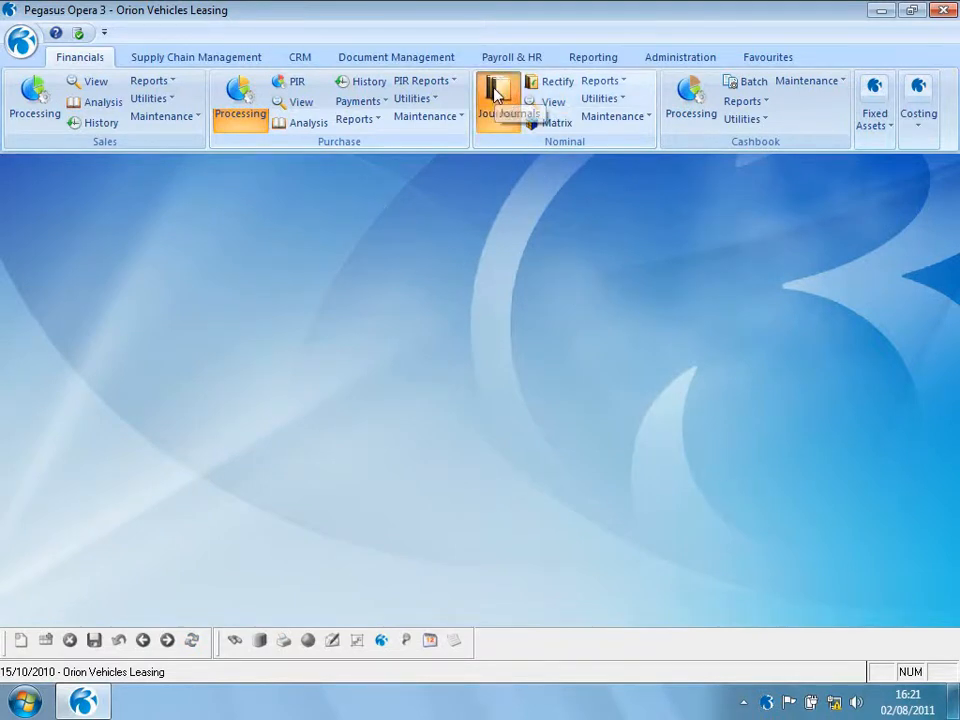
left_click(21, 641)
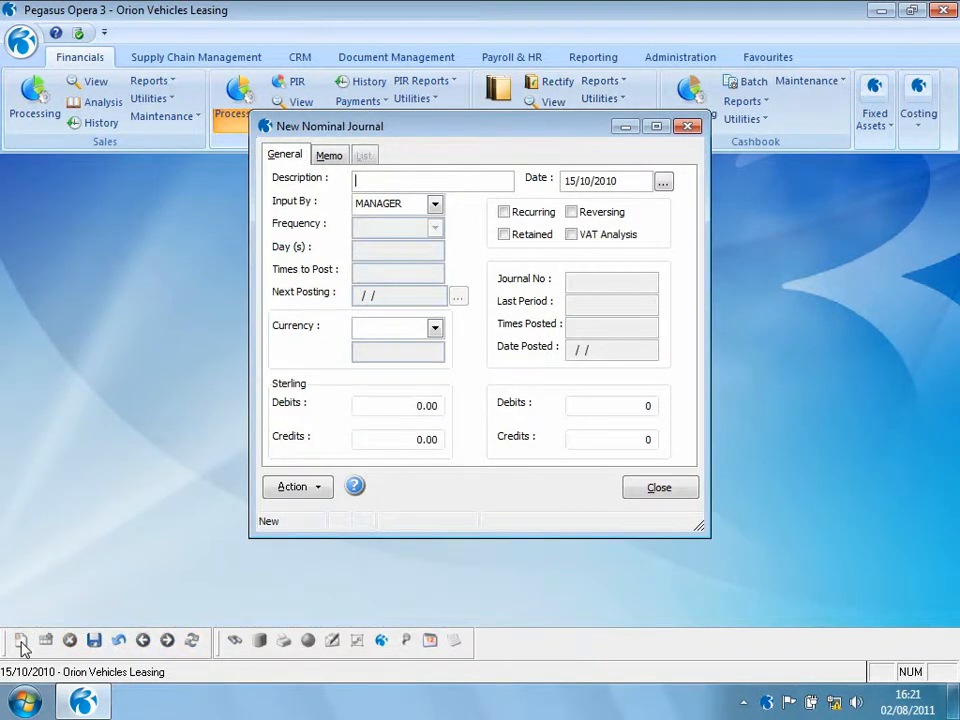
type("Test")
left_click(617, 179)
key("BackSpace")
left_click(300, 490)
left_click(369, 566)
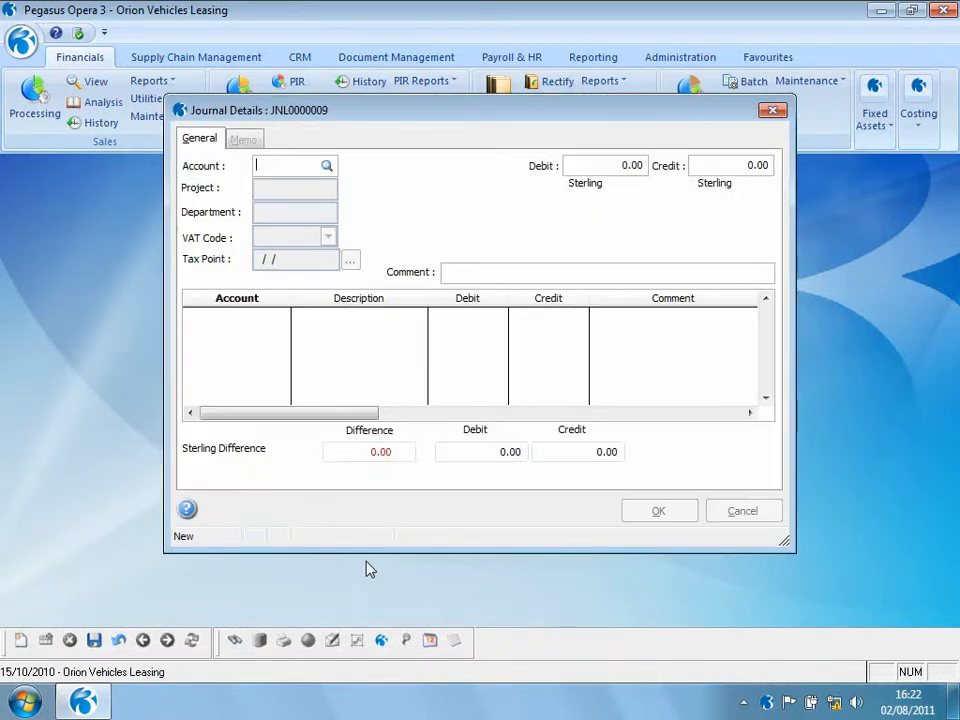
- Add a journal line debiting 100.00 to account A110, Freehold Buildings - Cost
type("/")
key("Return")
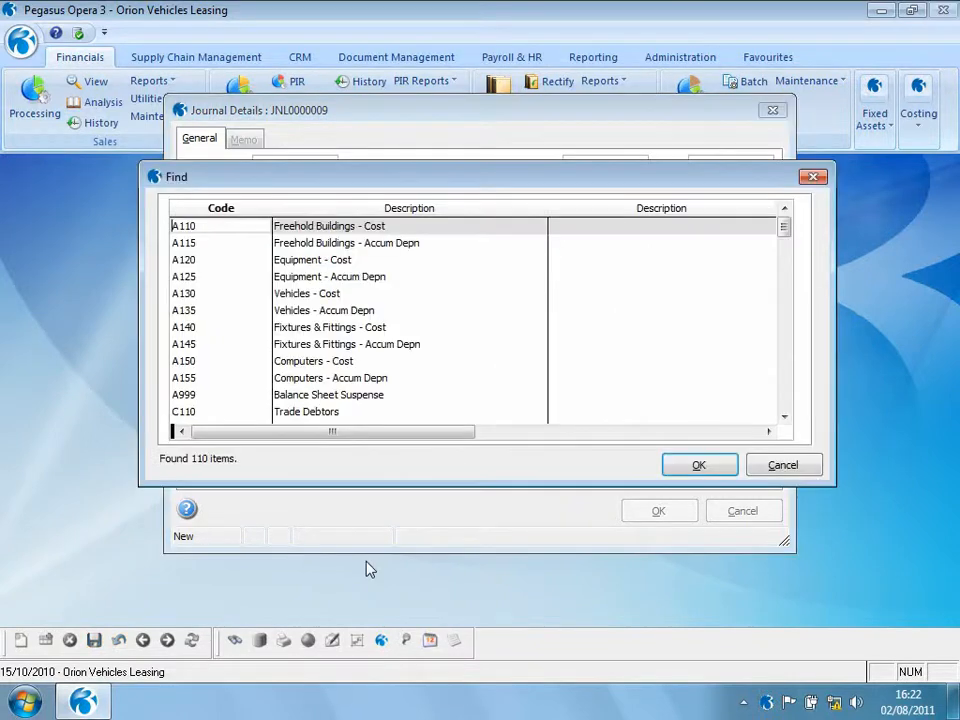
key("Return")
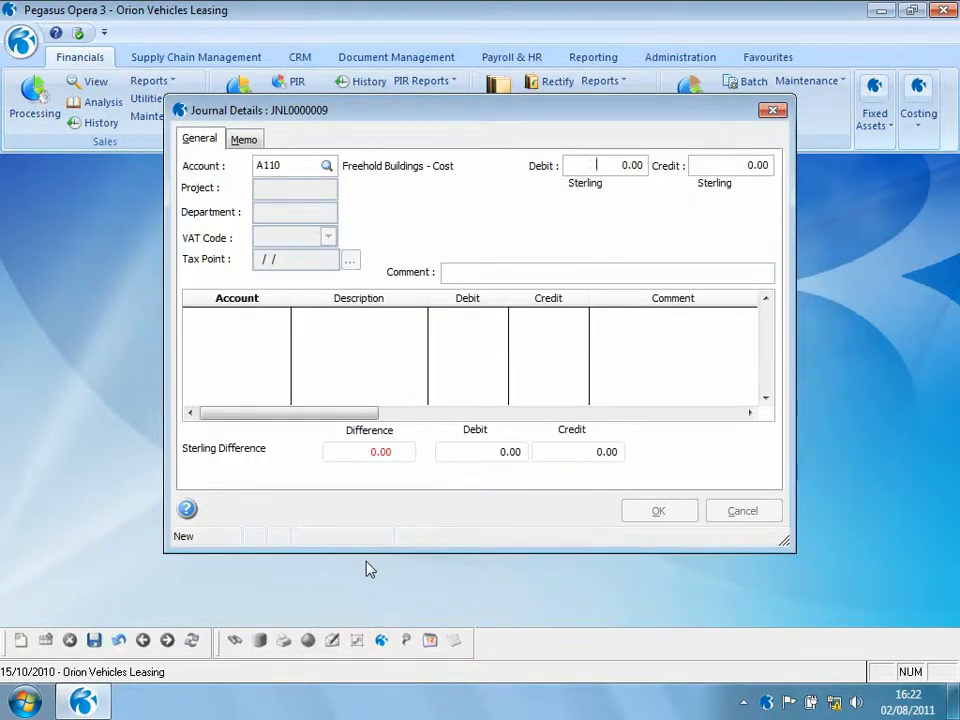
type("10")
key("Tab")
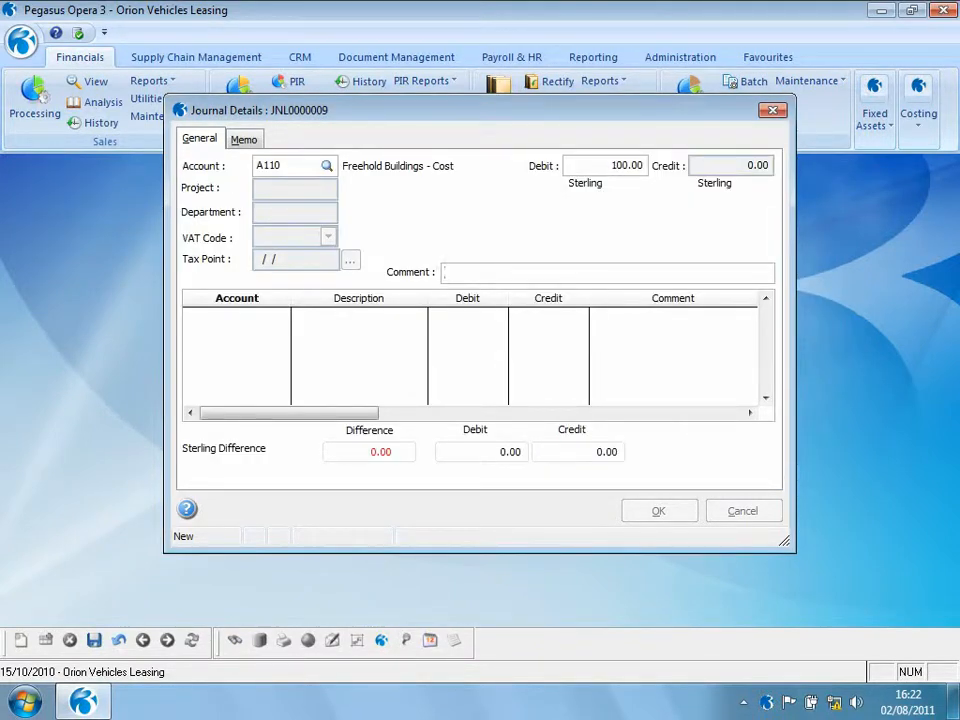
key("Return")
- Add a journal line crediting 100.00 to account A115, Freehold Buildings - Accum Depn, and accept the journal details
type("?")
key("Tab")
key("Down")
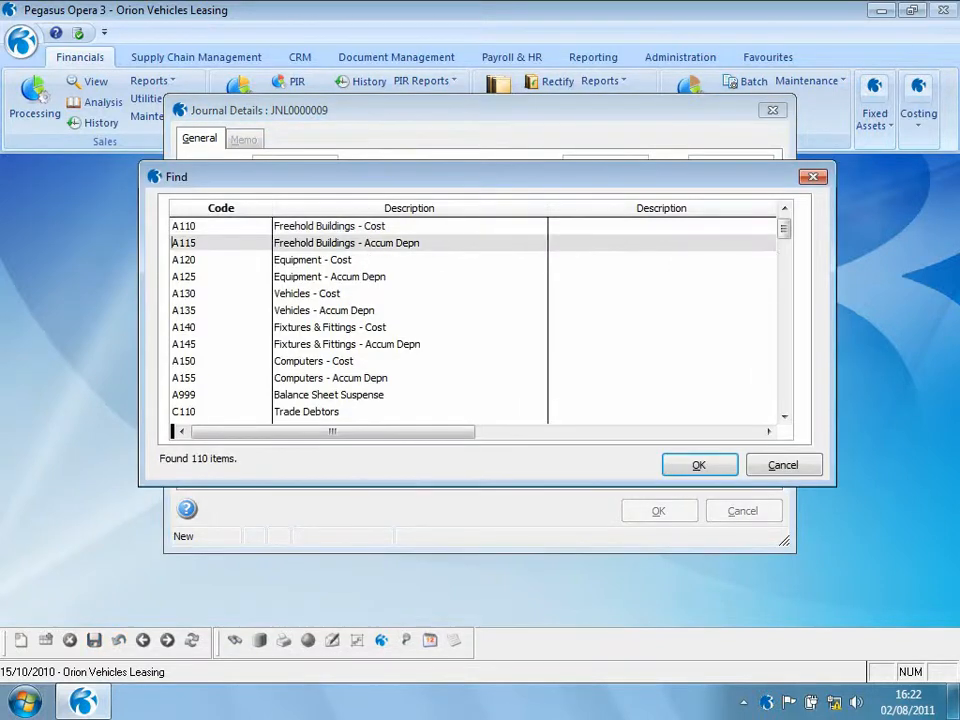
key("Return")
key("Tab")
type("100.00")
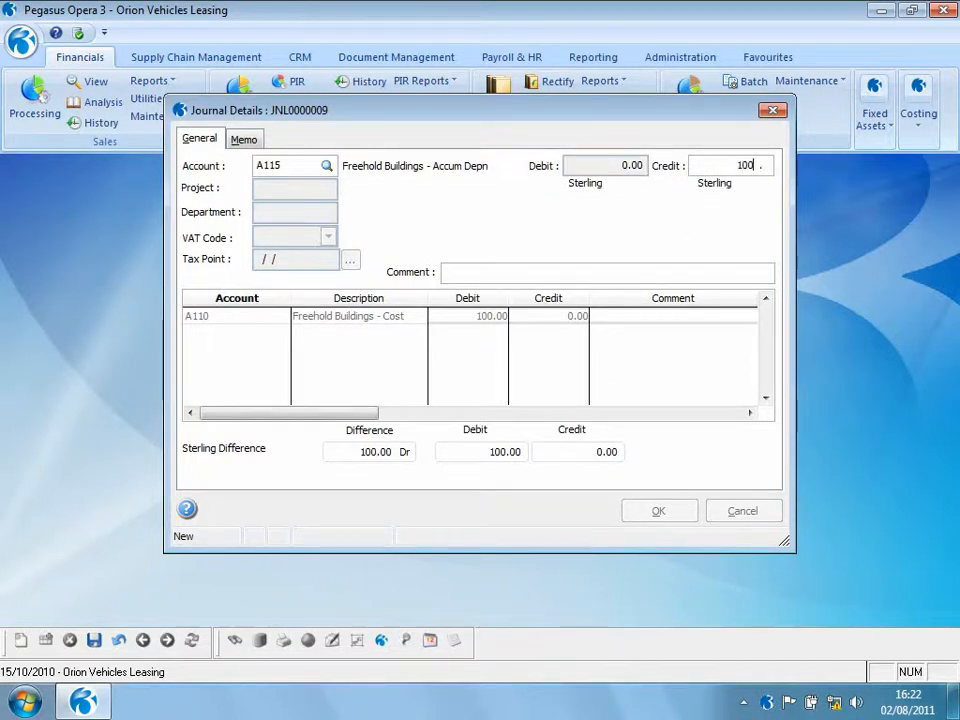
left_click(658, 511)
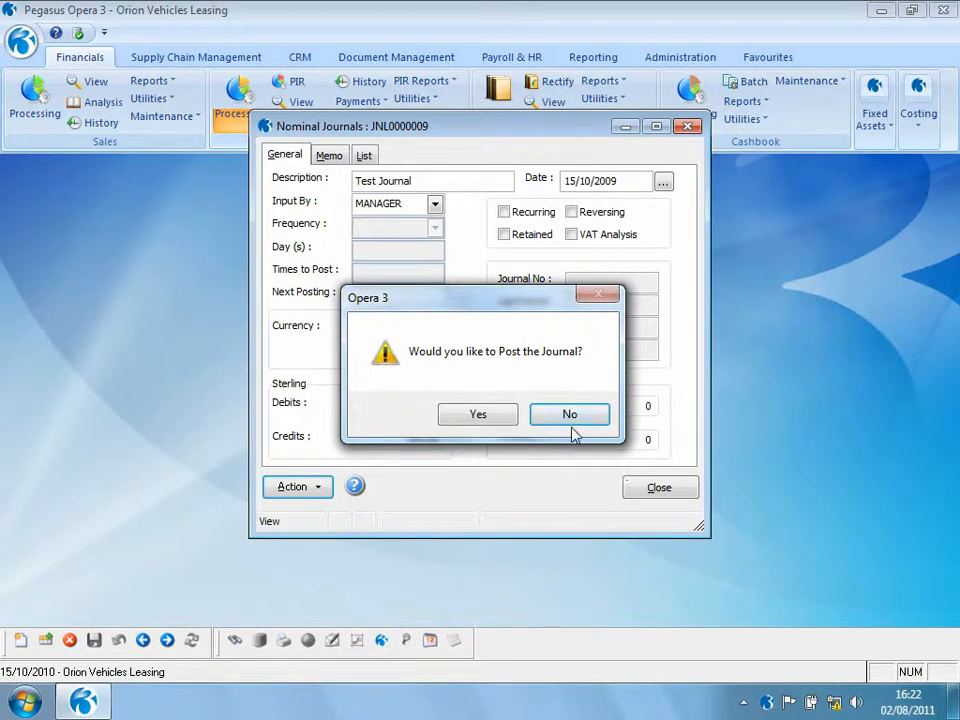
- Post the journal with posting date 15/10/2009, accepting the warning about the previous year
left_click(495, 418)
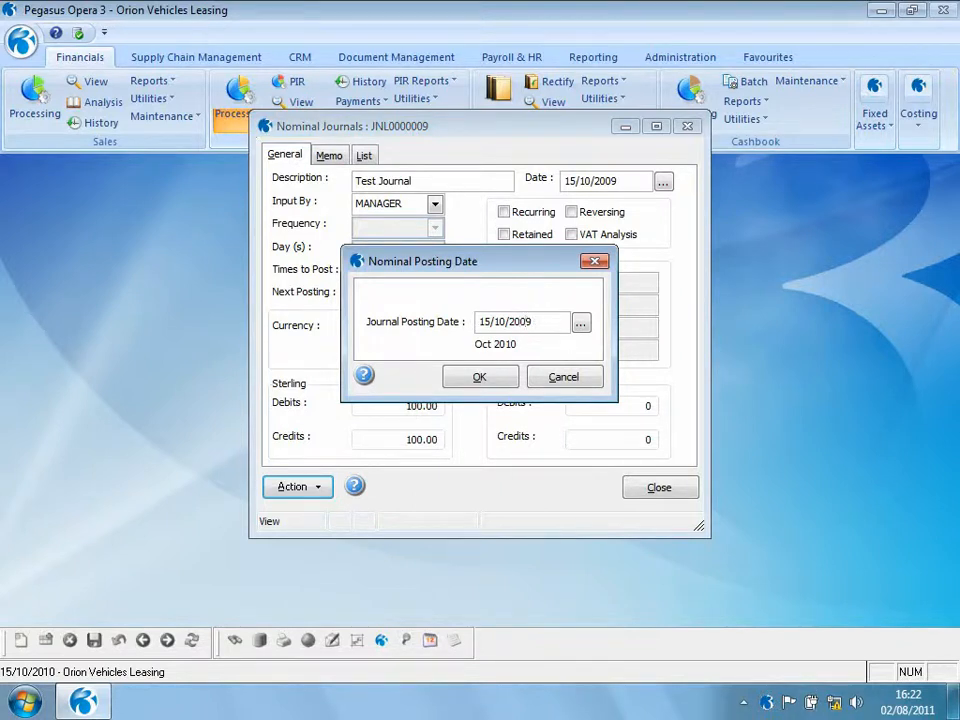
left_click(485, 385)
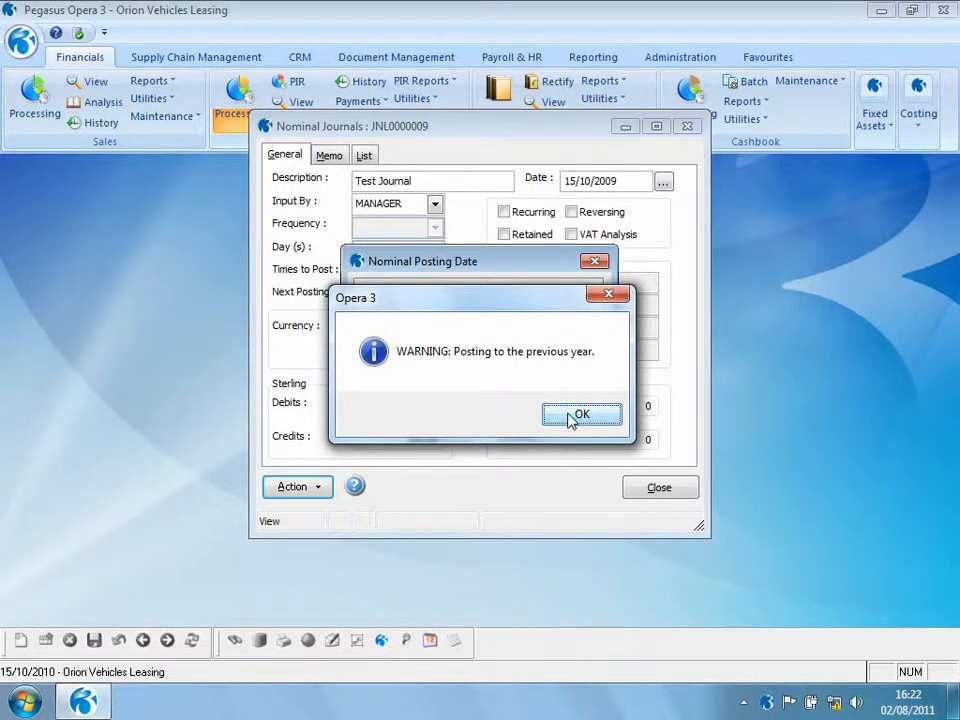
left_click(572, 416)
left_click(488, 377)
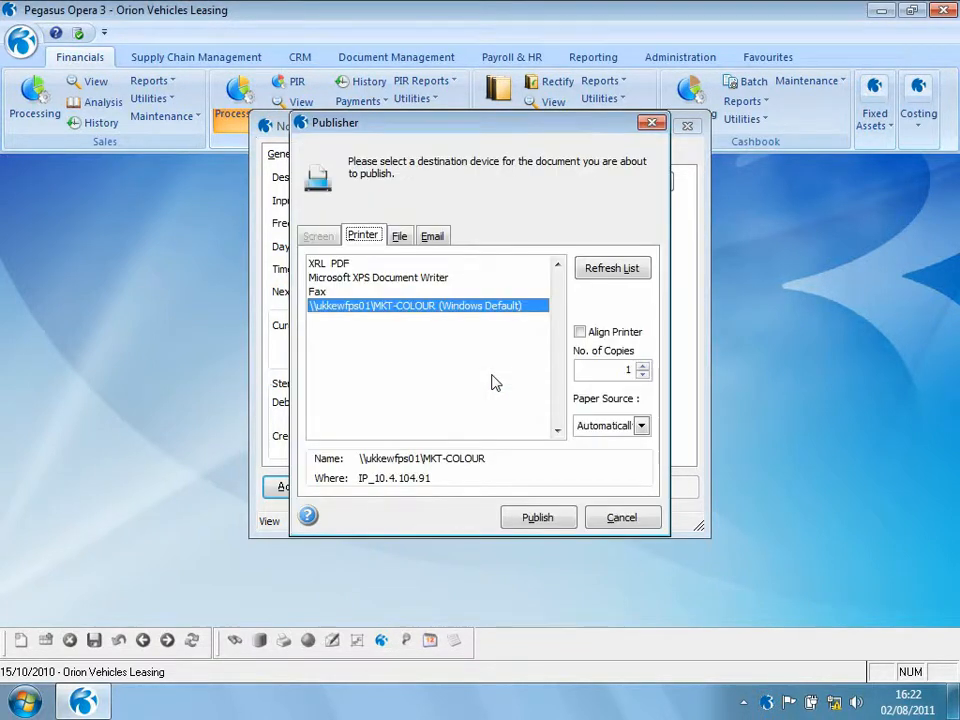
- Publish the journal report as a PDF file named 1, overwriting the existing file, and close the nominal journal
left_click(399, 236)
type("1")
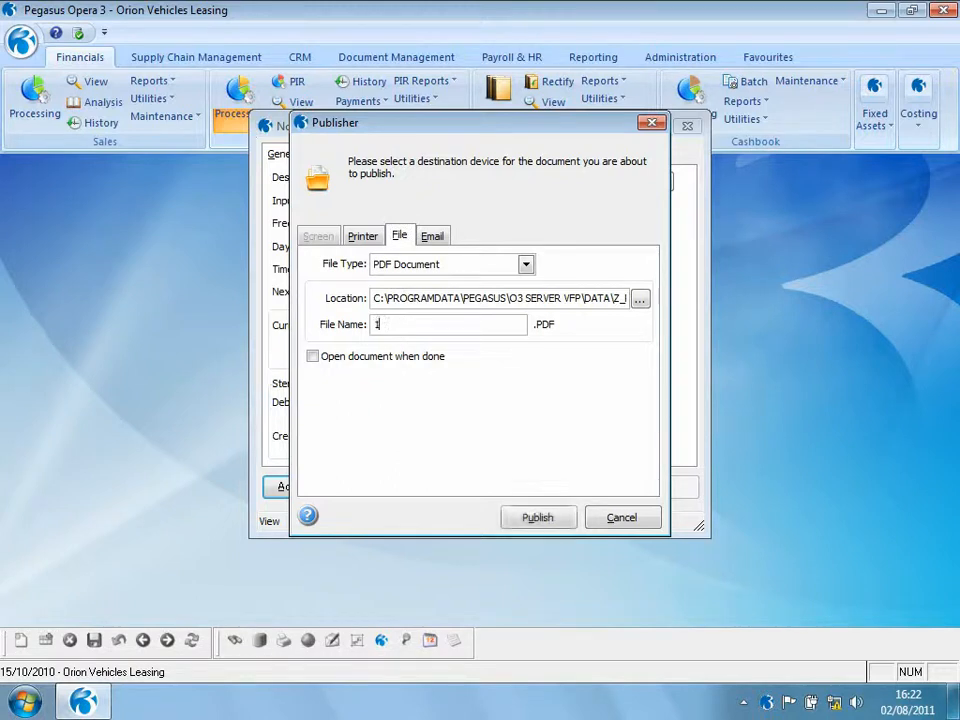
left_click(539, 519)
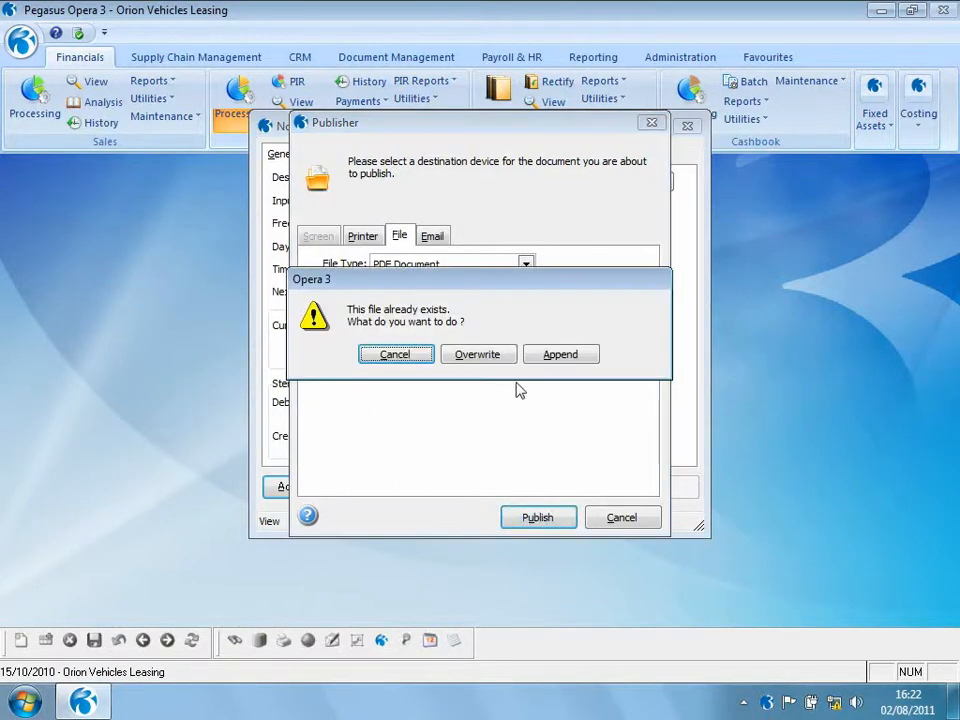
left_click(497, 353)
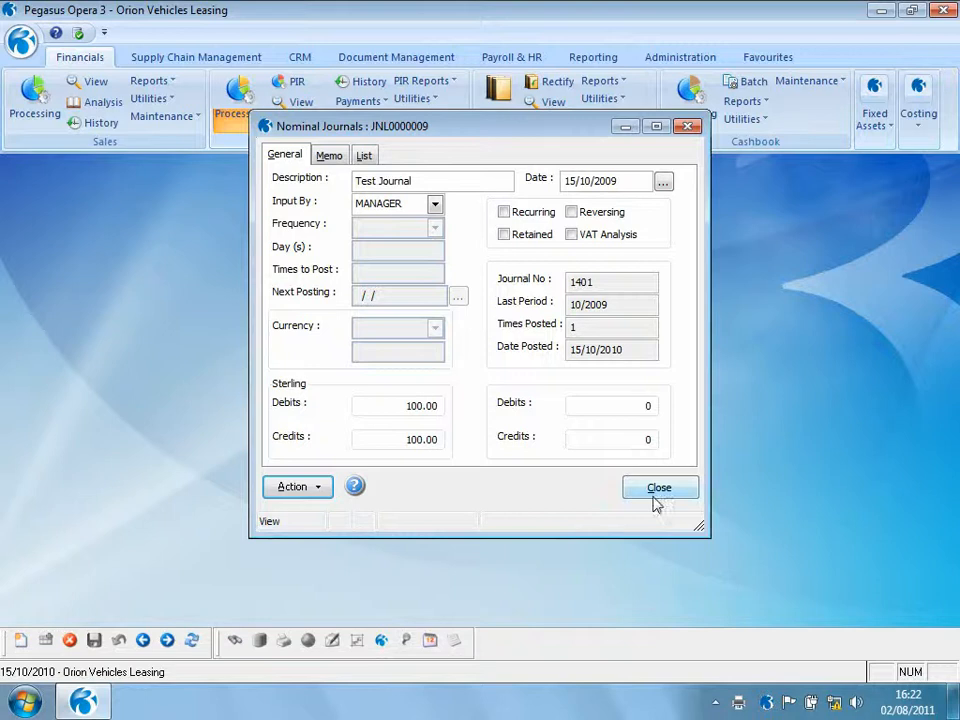
left_click(659, 489)
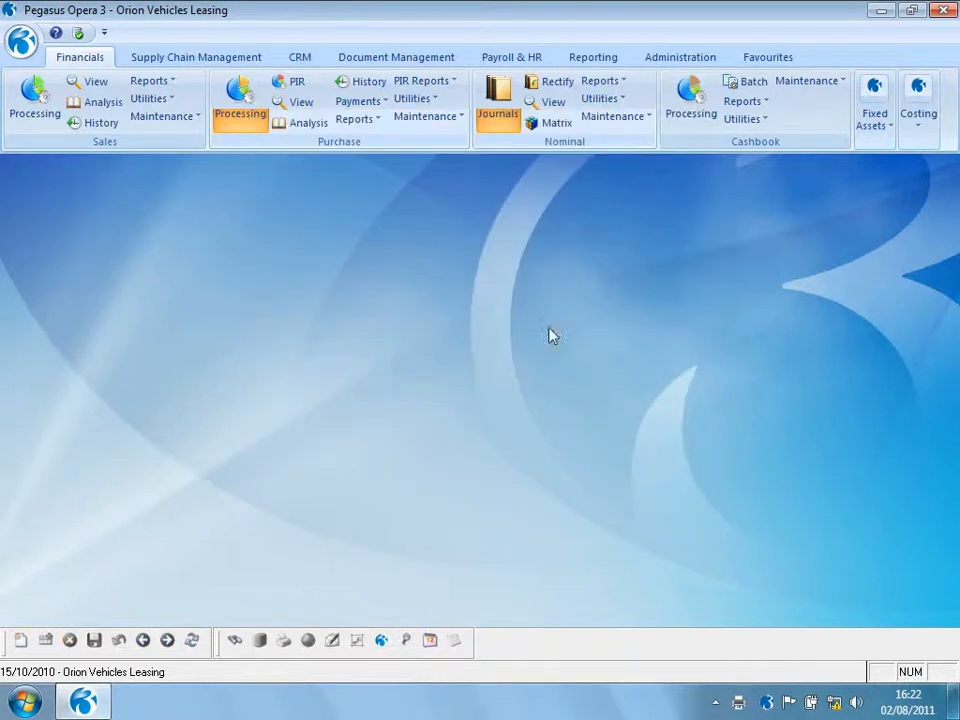
- Open the Nominal View and display the balances from period 1 of 2009 to period 10 of 2009
left_click(553, 104)
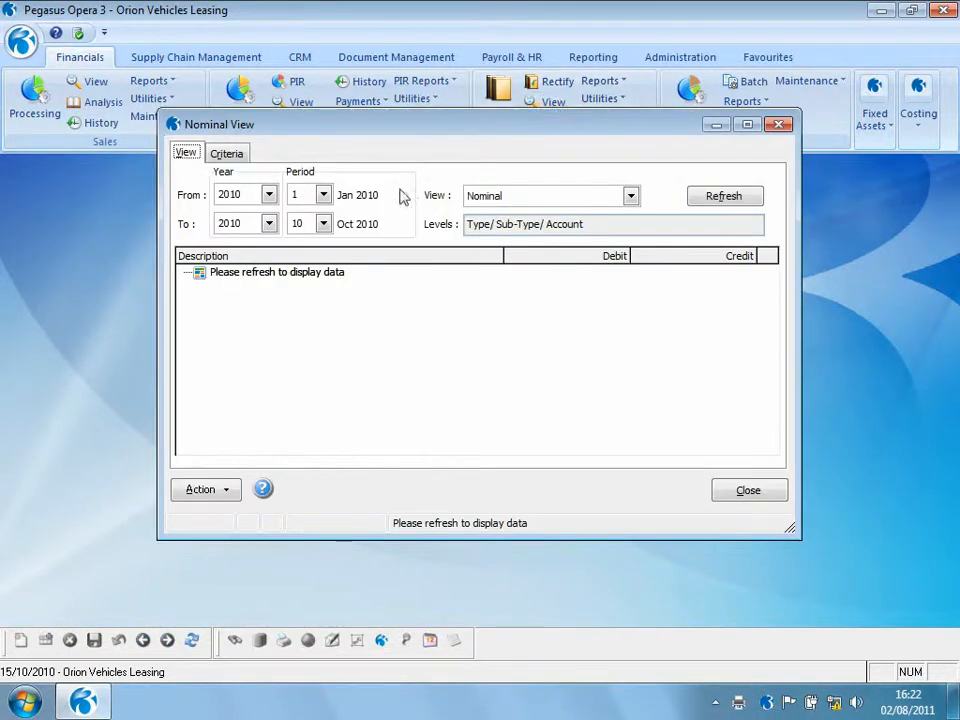
left_click(269, 195)
left_click(255, 229)
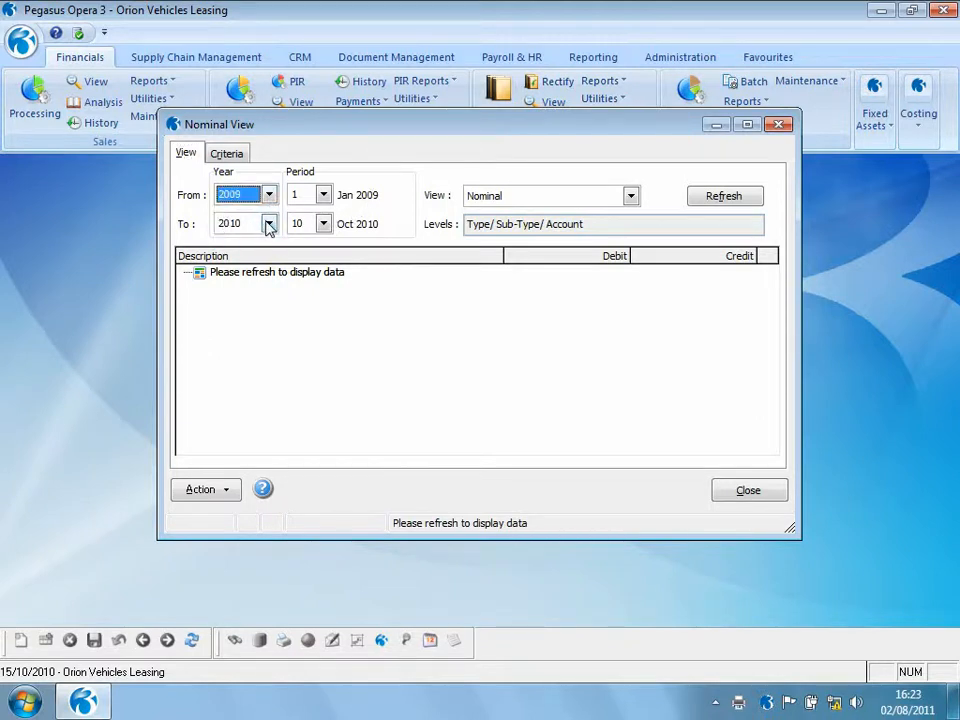
left_click(269, 223)
left_click(255, 257)
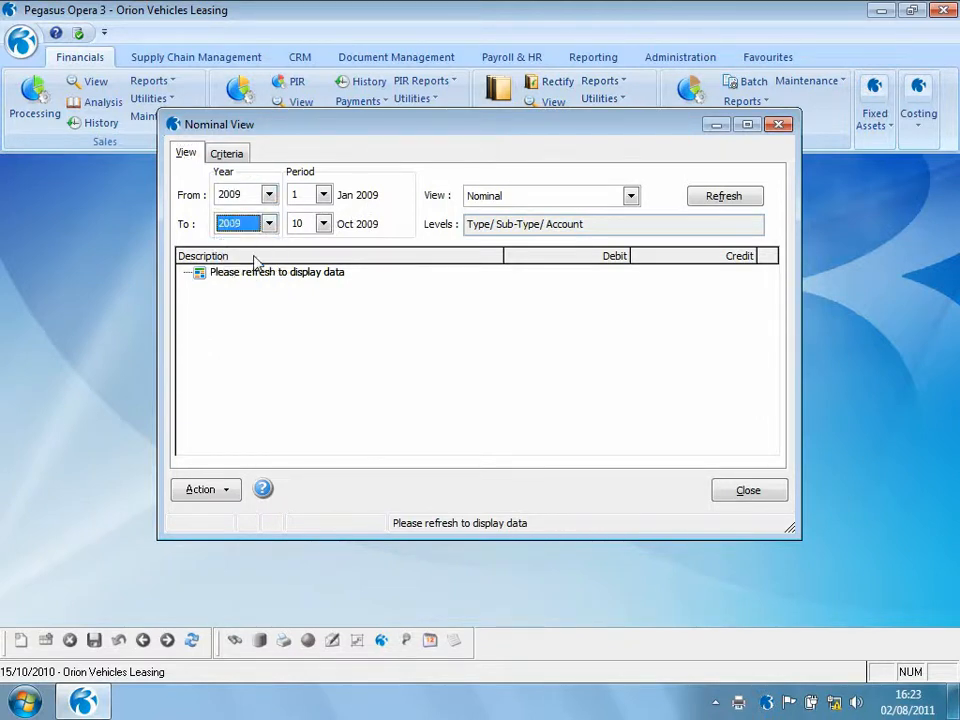
left_click(742, 199)
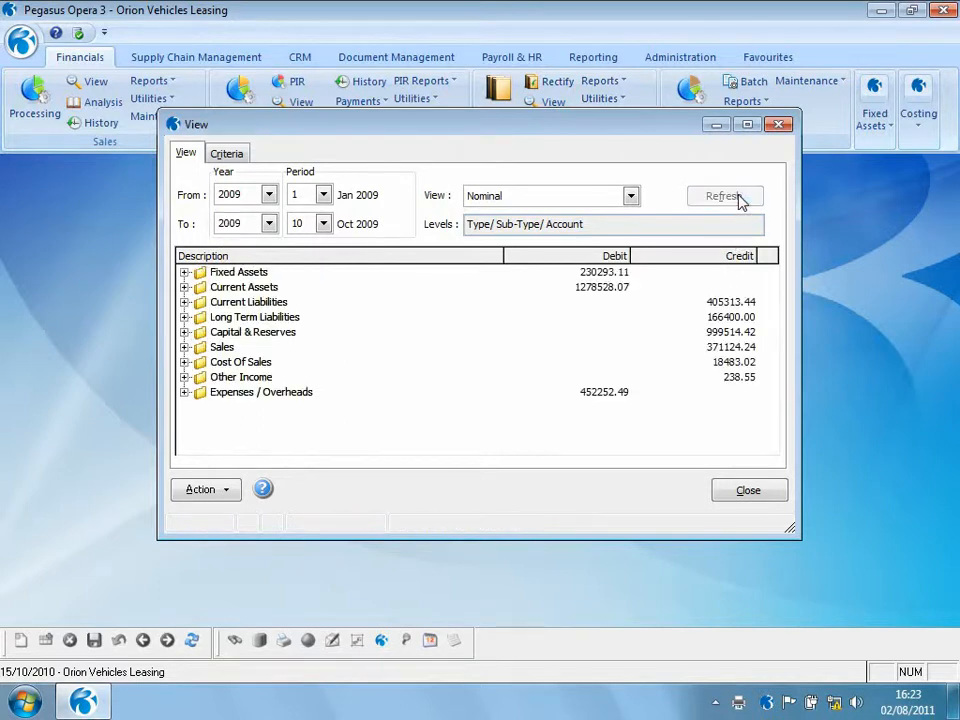
- Examine the transactions of the Freehold Buildings - Cost account under Fixed Assets, and close the nominal view
left_click(184, 272)
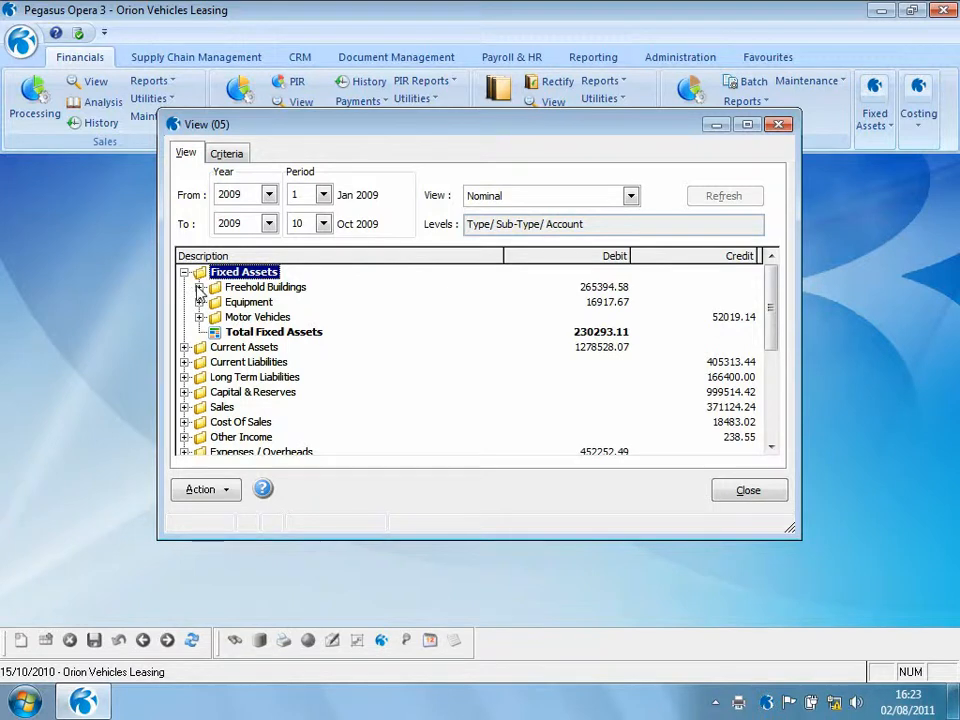
left_click(199, 288)
double_click(232, 303)
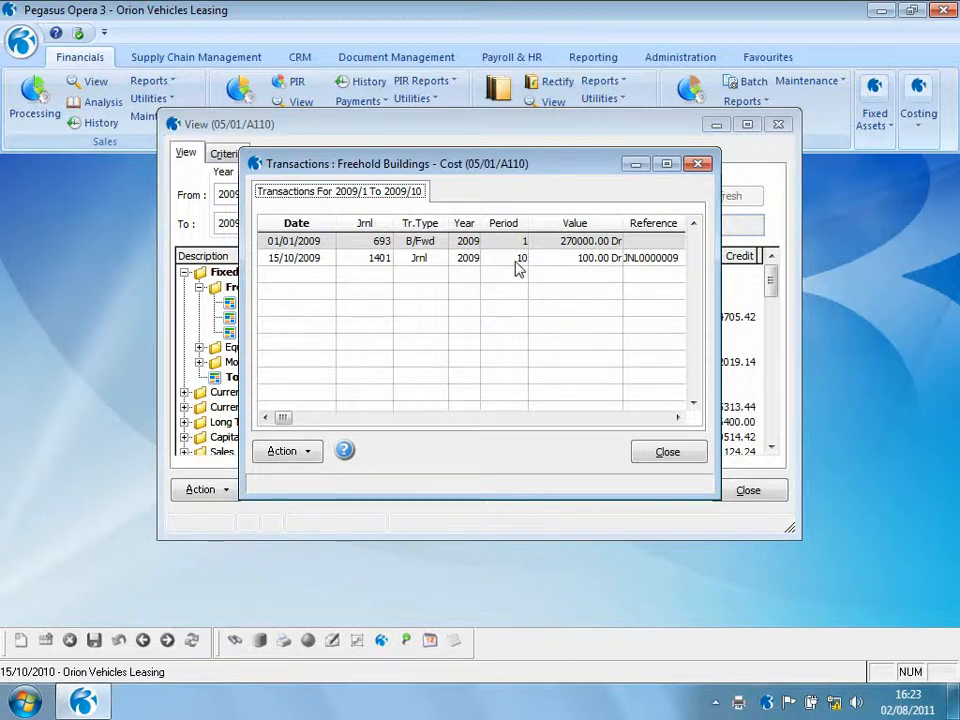
left_click(680, 455)
left_click(748, 491)
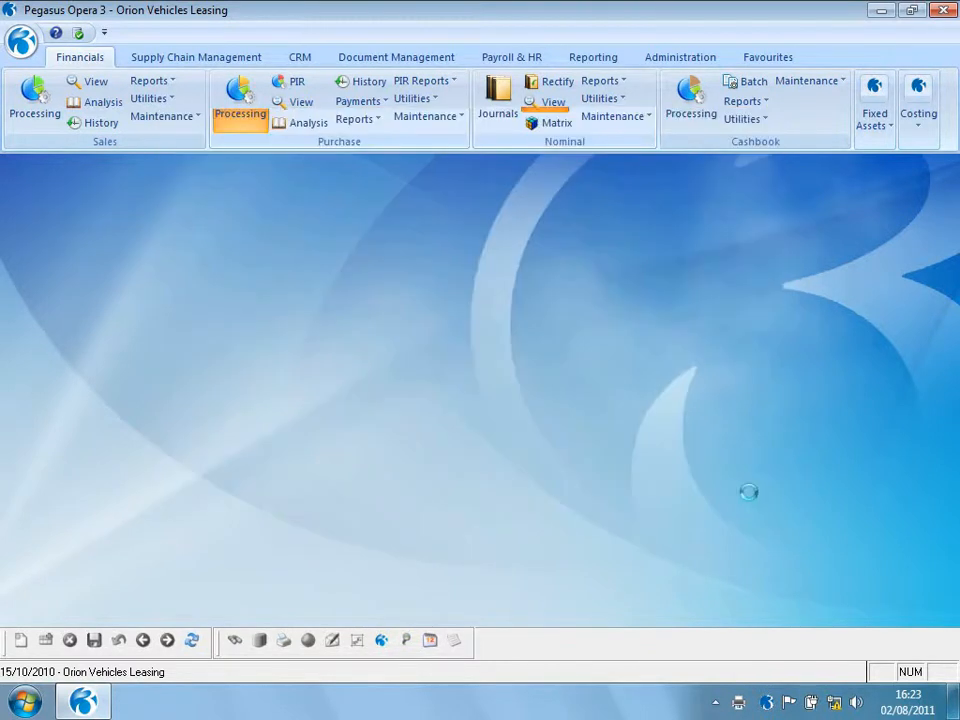